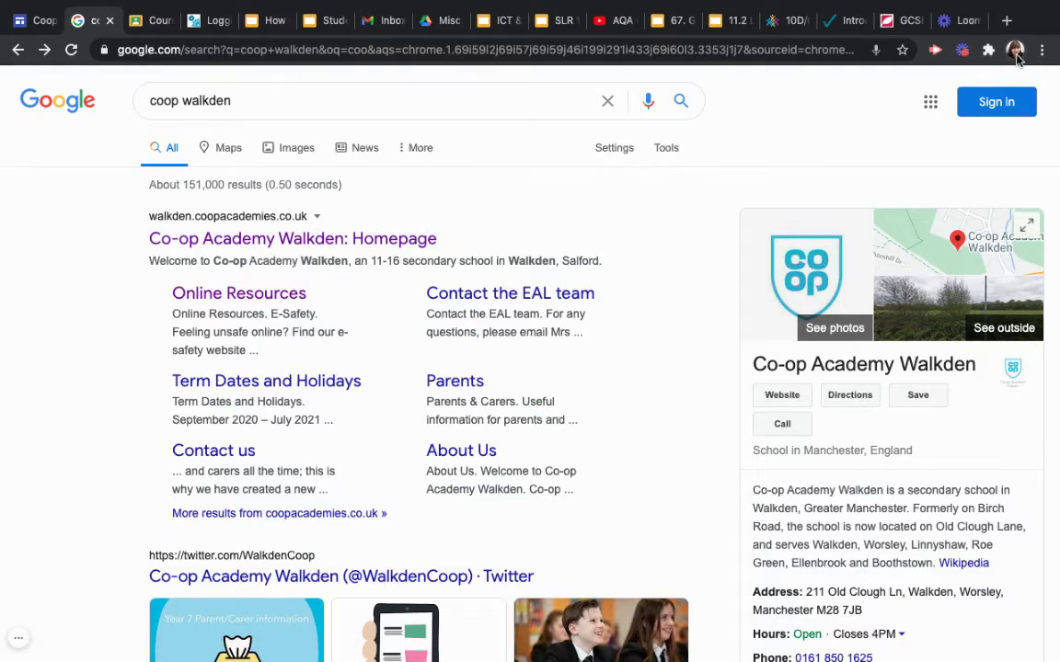
- Check which account the browser profile is signed in to
click(1016, 50)
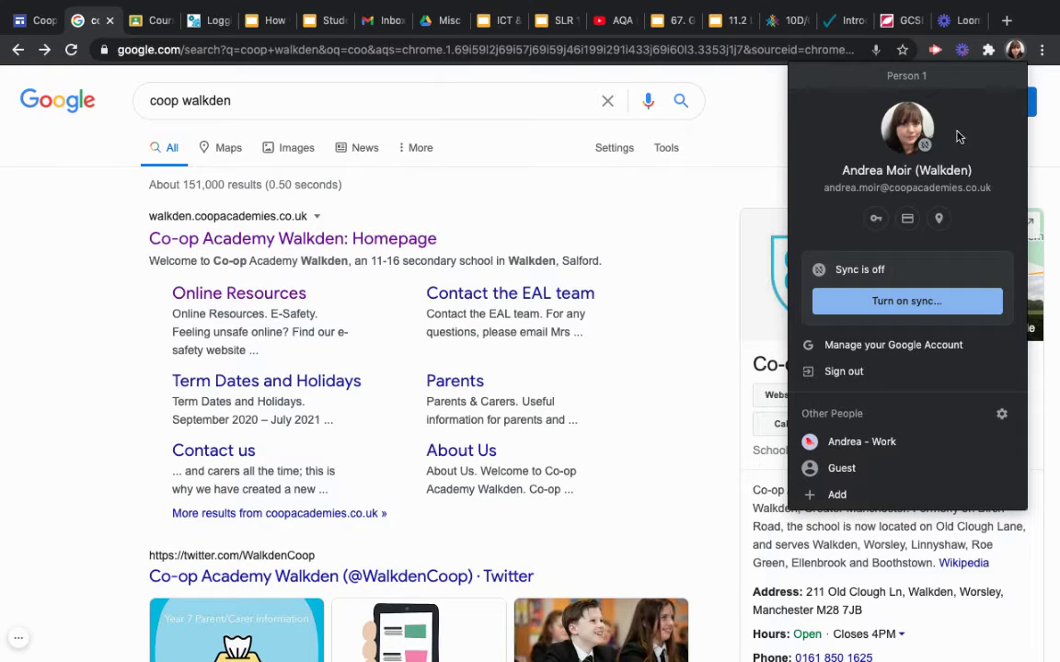
click(1015, 51)
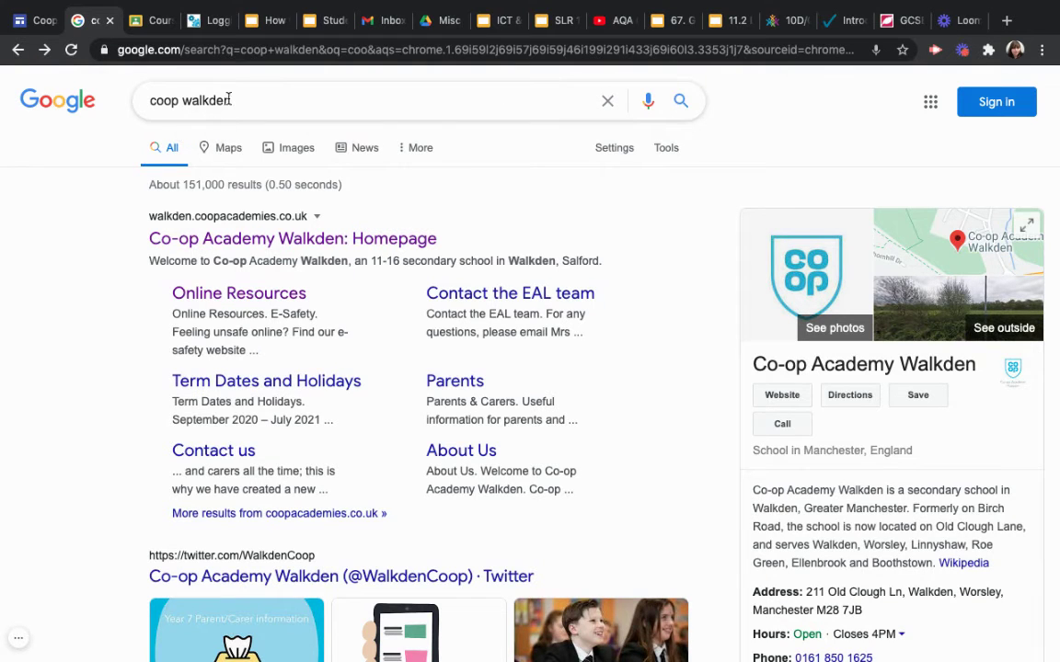
- Open the Co-op Academy Walkden website, follow its Student Dashboard link to the pupil dashboard, and launch Google Classroom from there
click(265, 240)
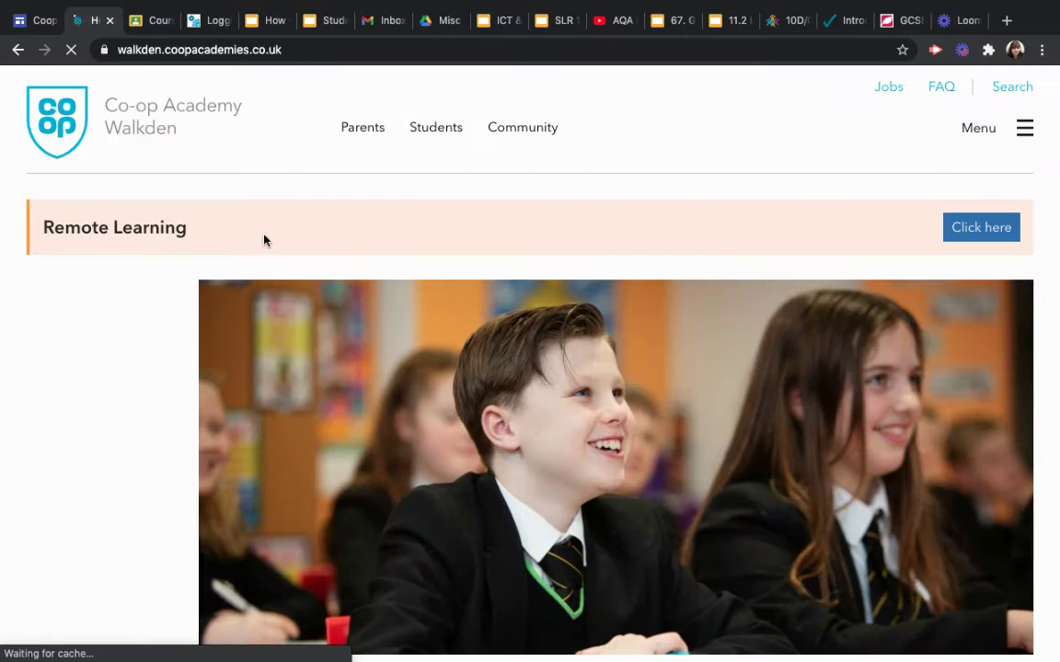
click(1025, 129)
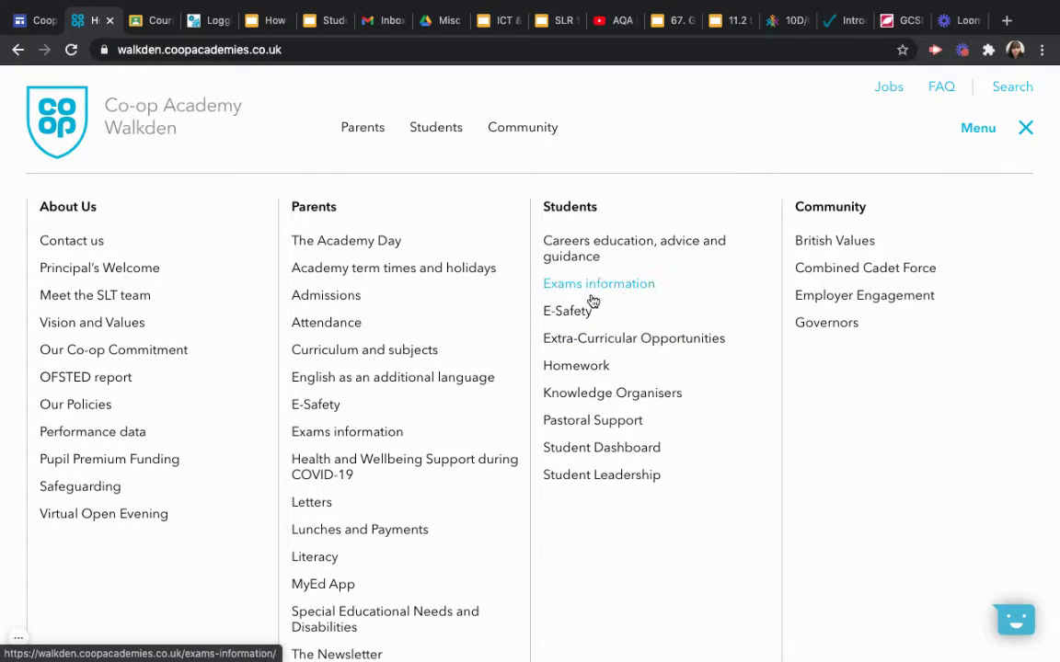
click(587, 450)
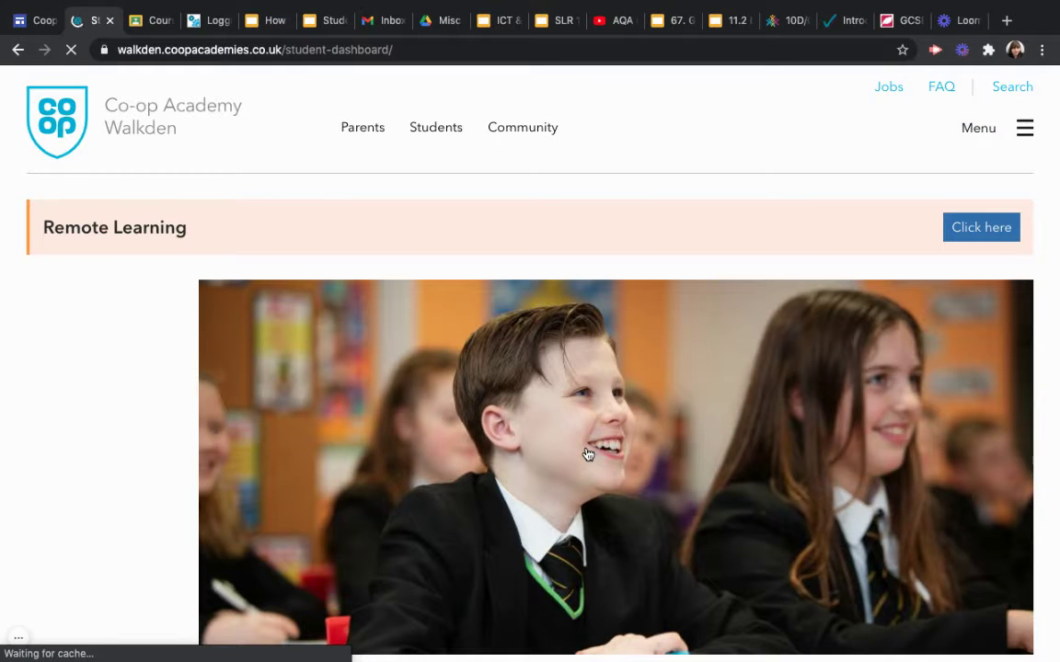
scroll(588, 455, down, 3)
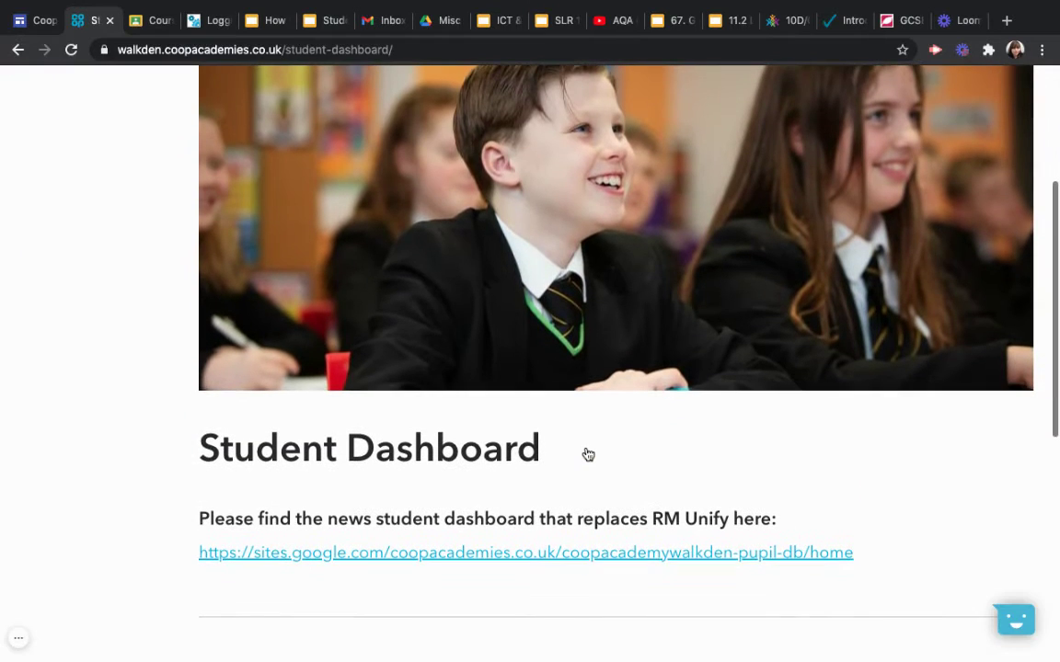
click(455, 560)
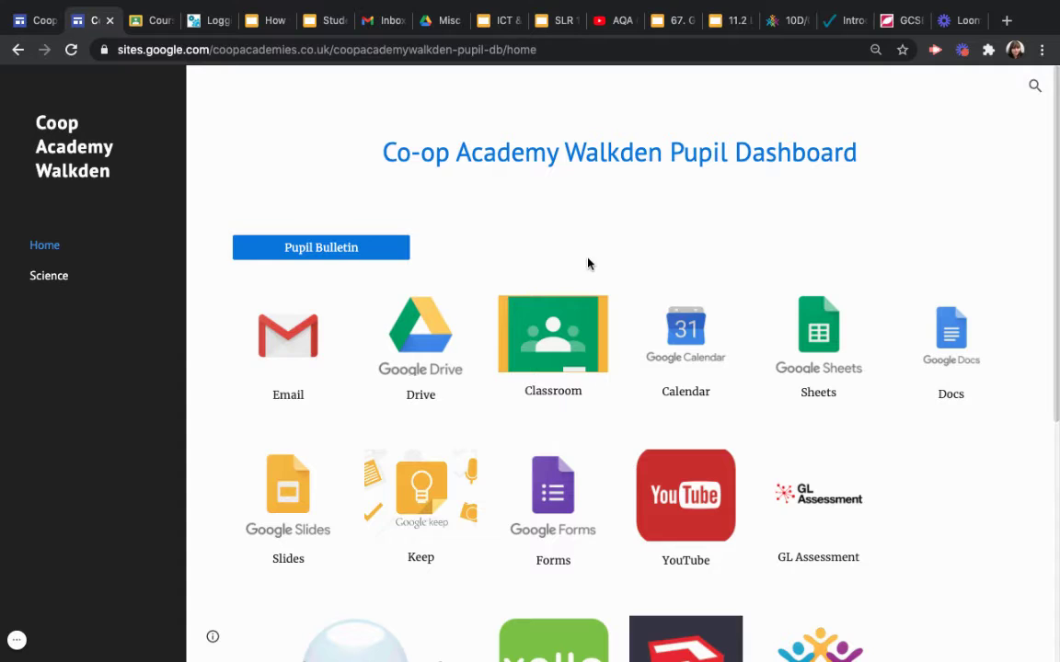
click(553, 343)
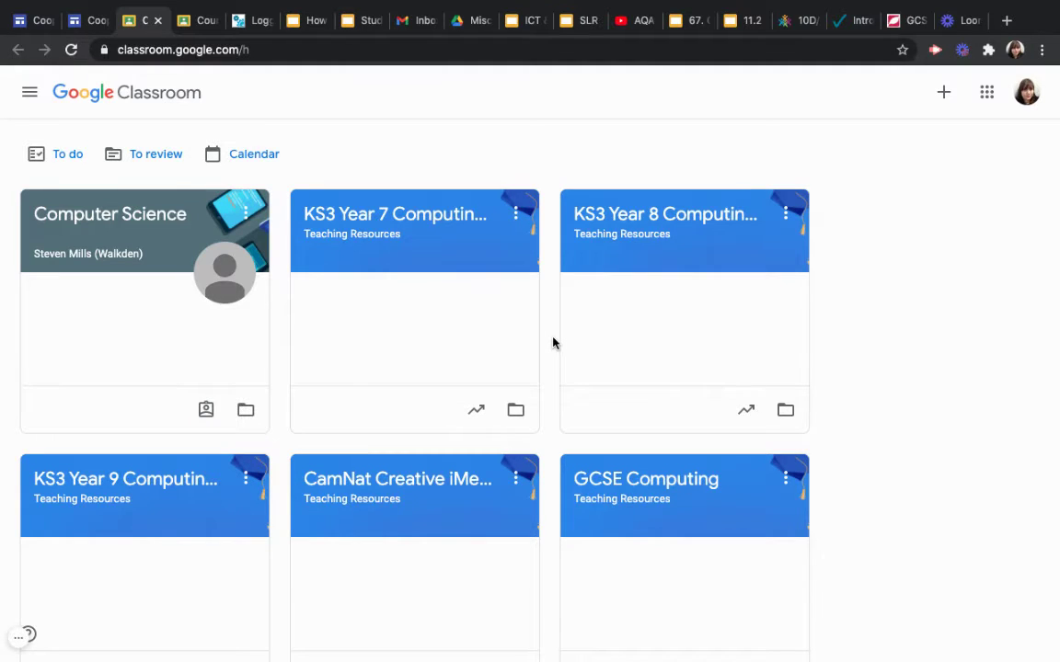
- Look through the class cards on the Google Classroom home page, from the Computer Science class down to the Year 11 class
scroll(553, 342, down, 5)
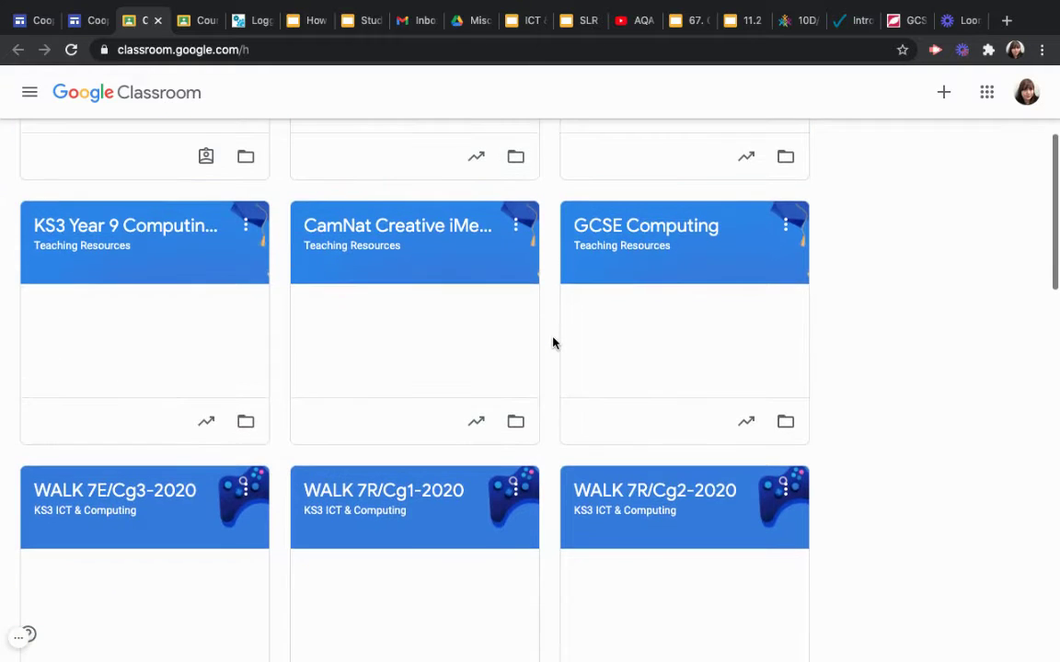
scroll(553, 342, down, 5)
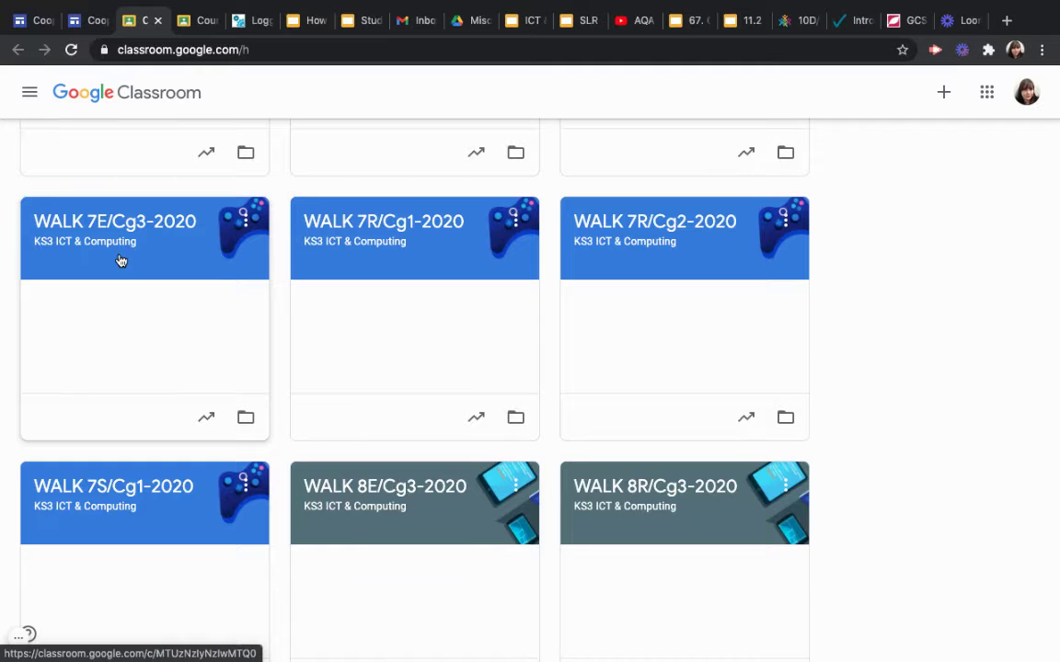
scroll(120, 261, down, 3)
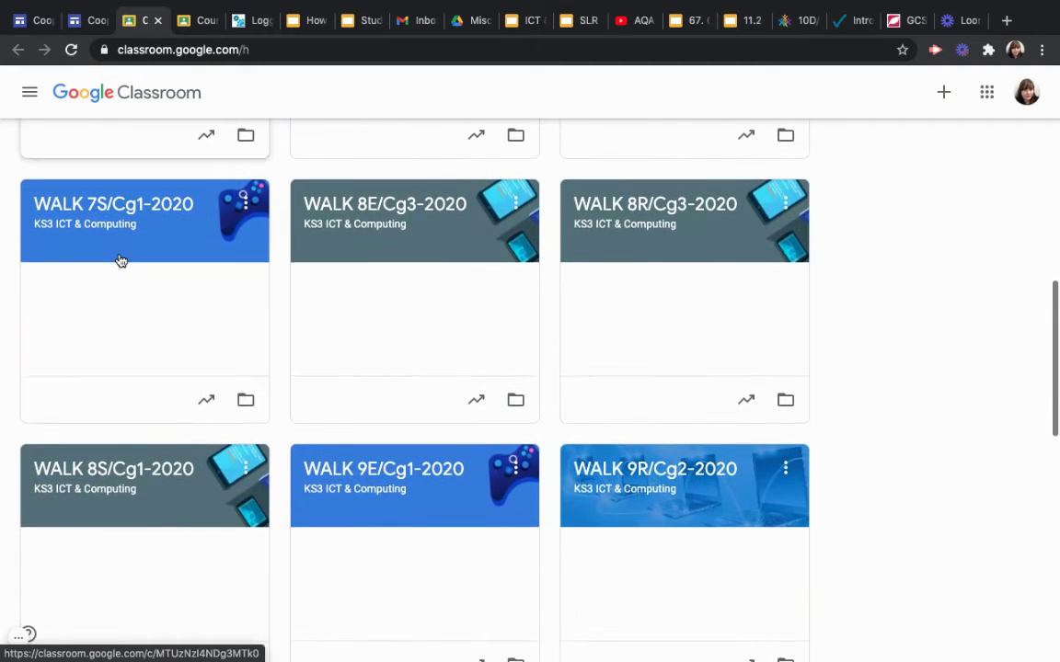
scroll(121, 261, down, 3)
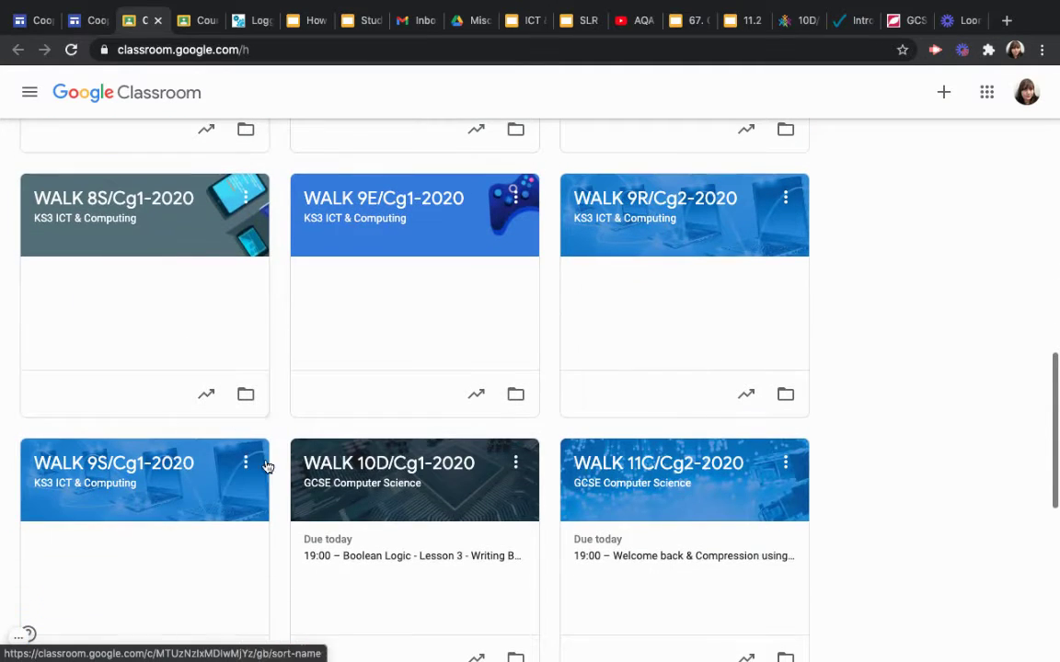
scroll(329, 355, up, 1)
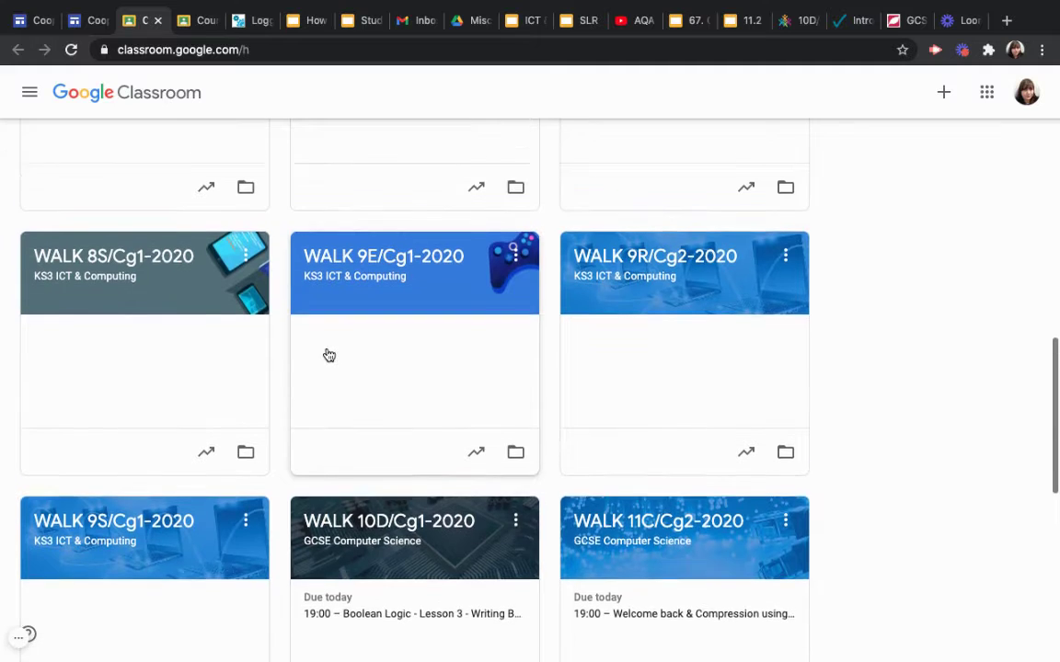
scroll(329, 356, up, 5)
scroll(327, 354, up, 1)
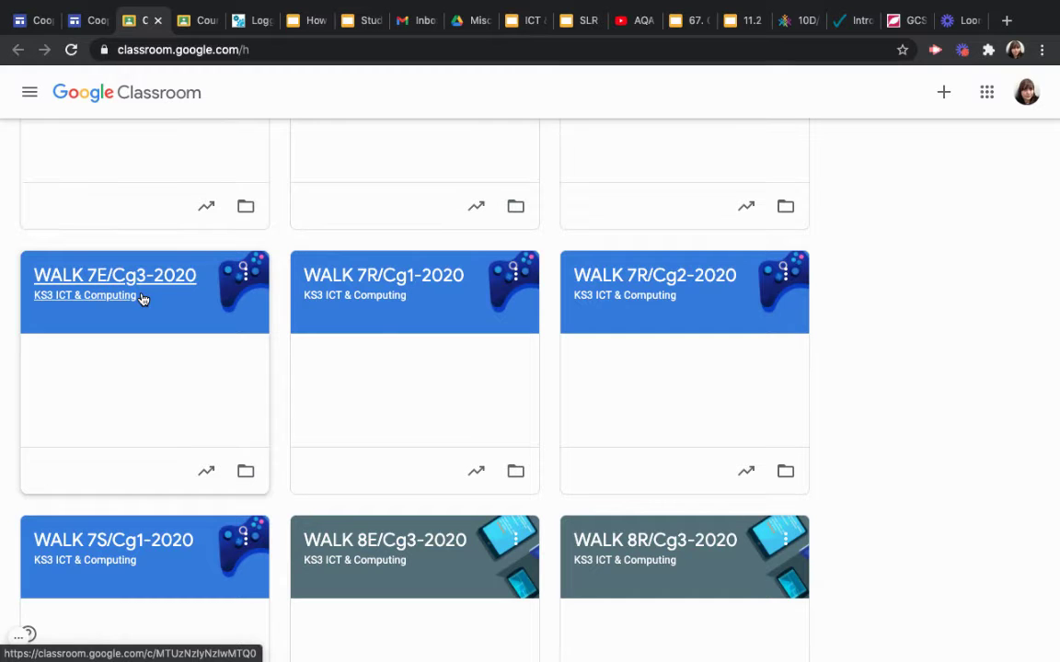
scroll(142, 299, up, 3)
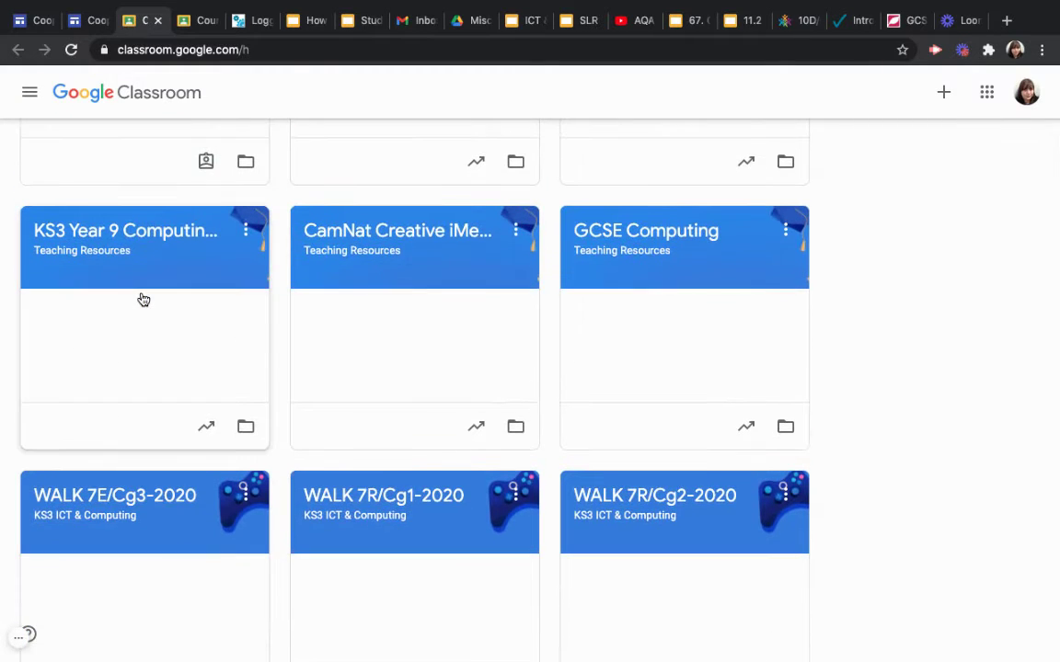
scroll(143, 300, up, 3)
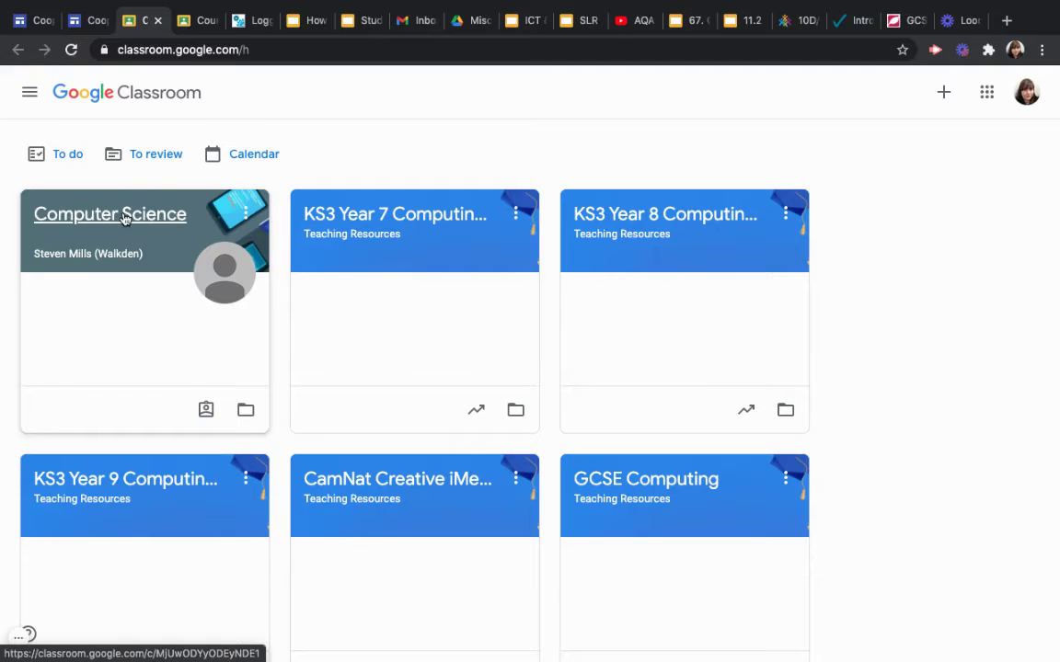
- Open the Computer Science class's Meet link, turn off the camera and microphone, and close the meeting page without joining
click(125, 217)
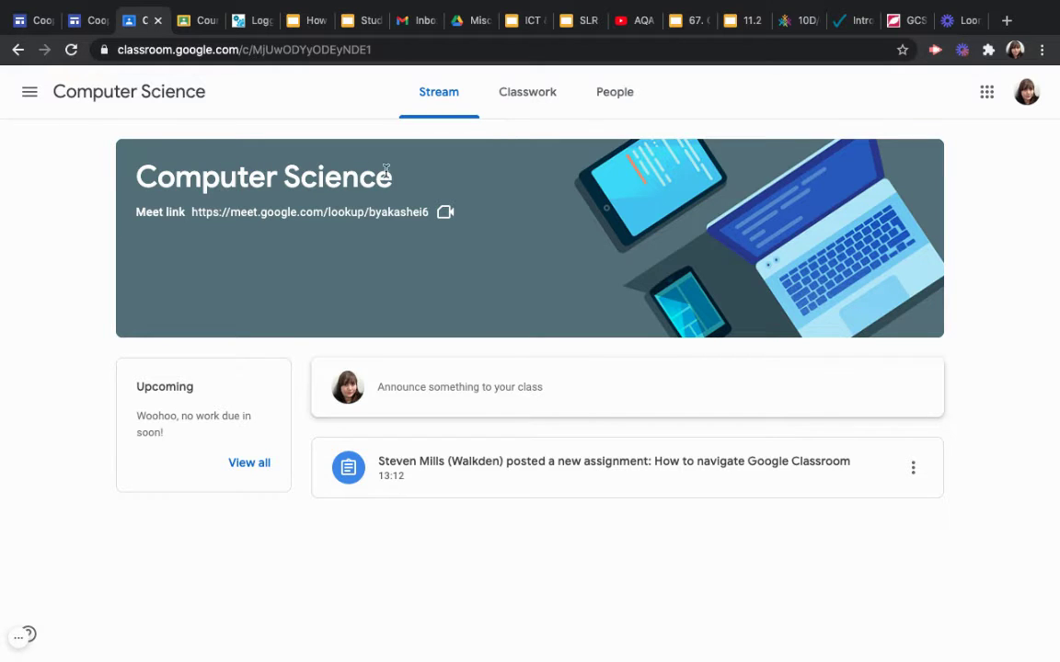
click(299, 215)
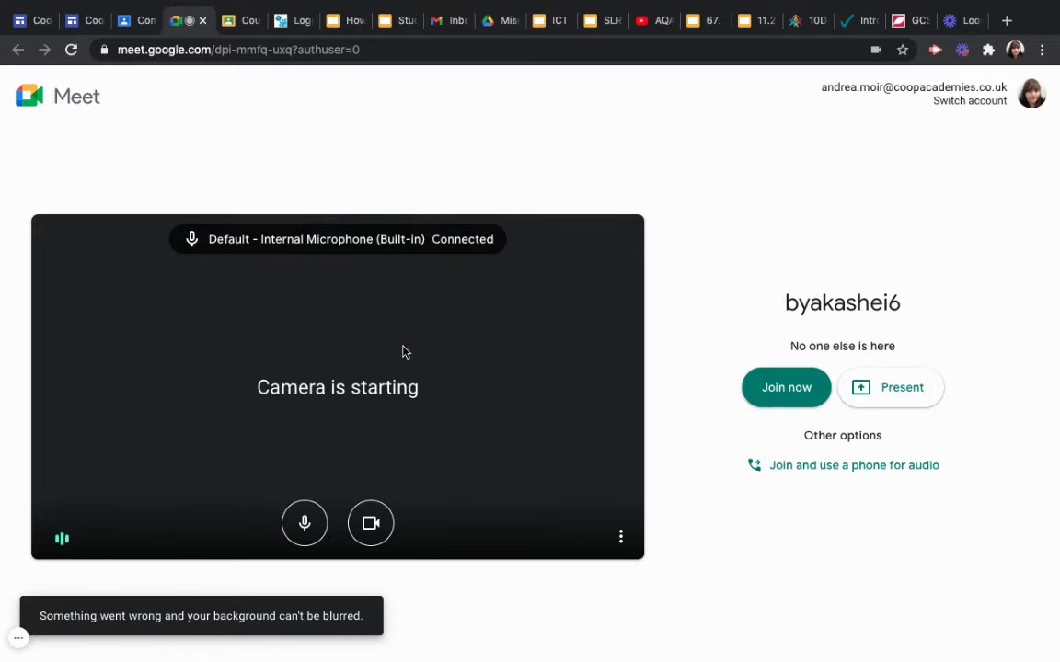
click(373, 537)
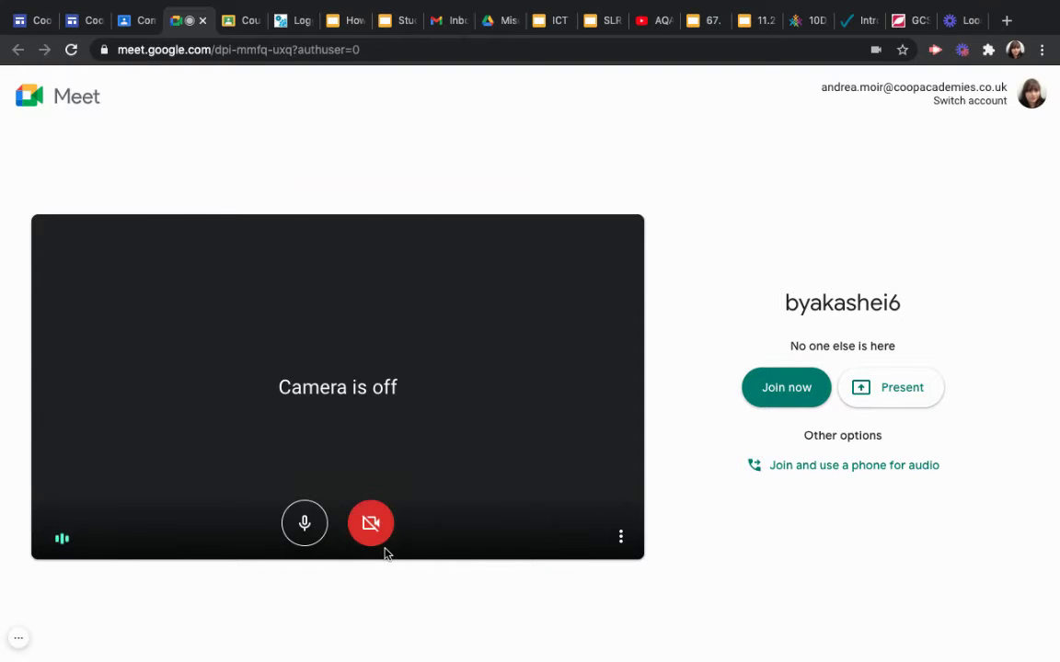
click(305, 524)
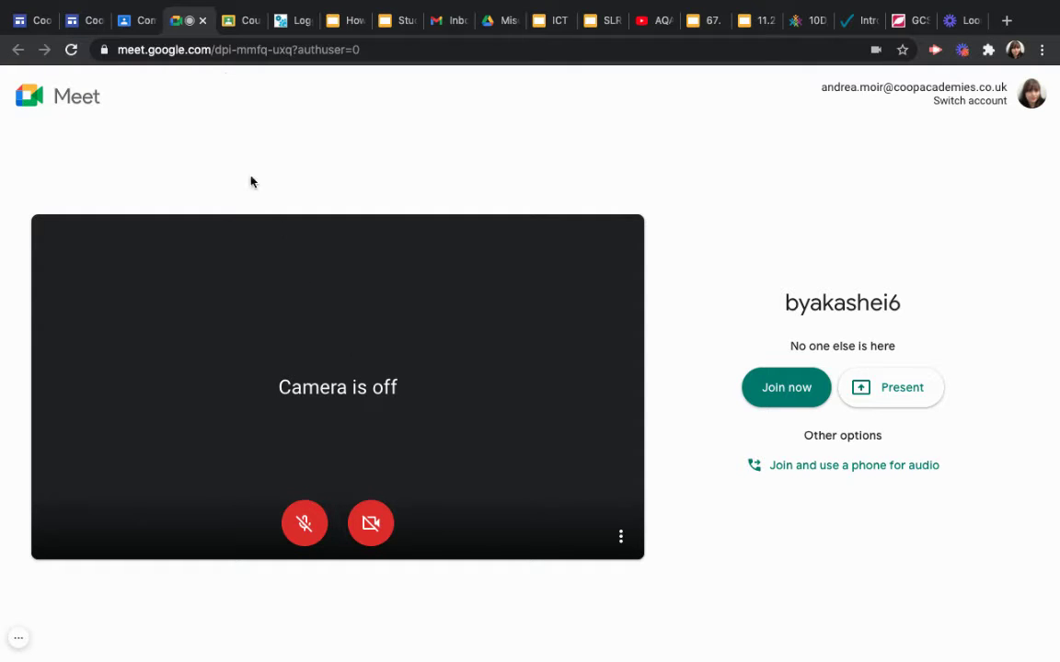
click(203, 21)
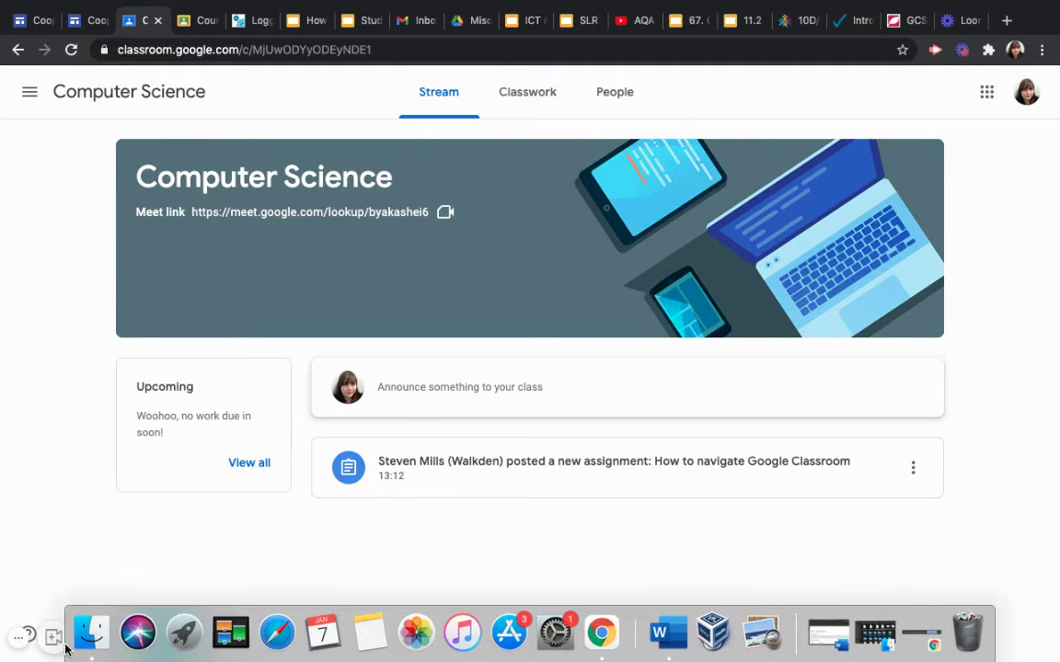
click(126, 637)
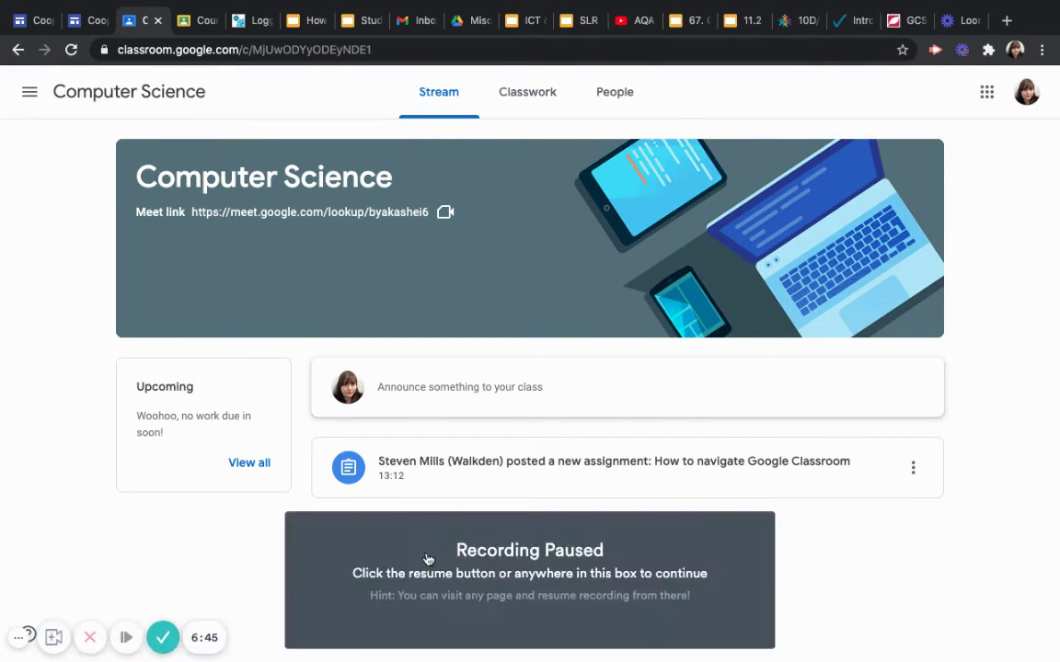
click(426, 558)
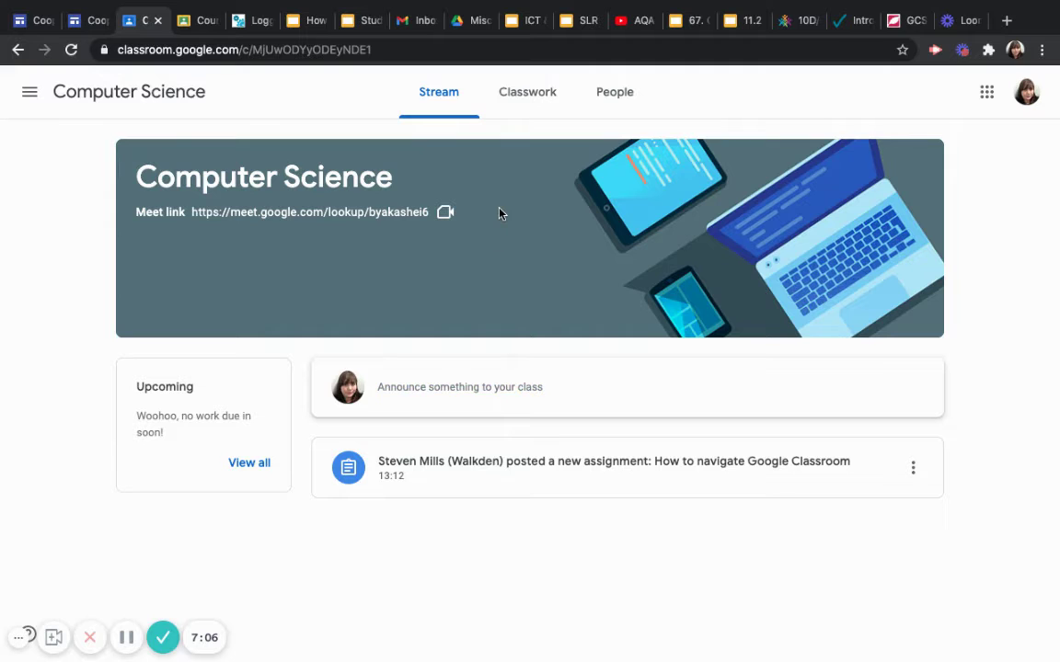
- Open the full "How to navigate Google Classroom" assignment from the Computer Science class's Classwork list
click(528, 95)
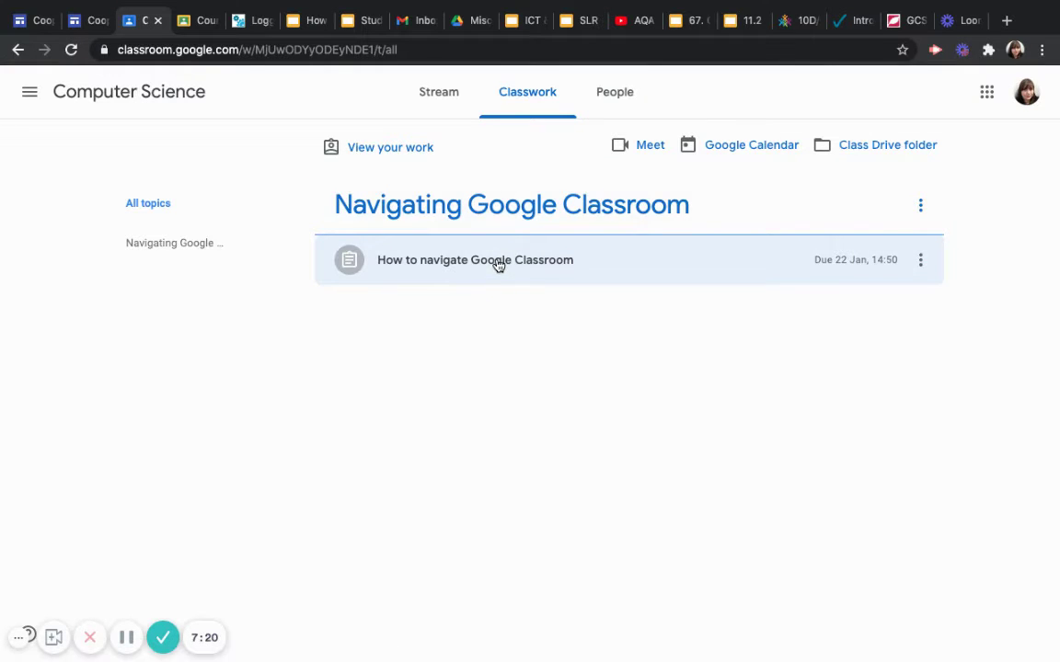
click(497, 265)
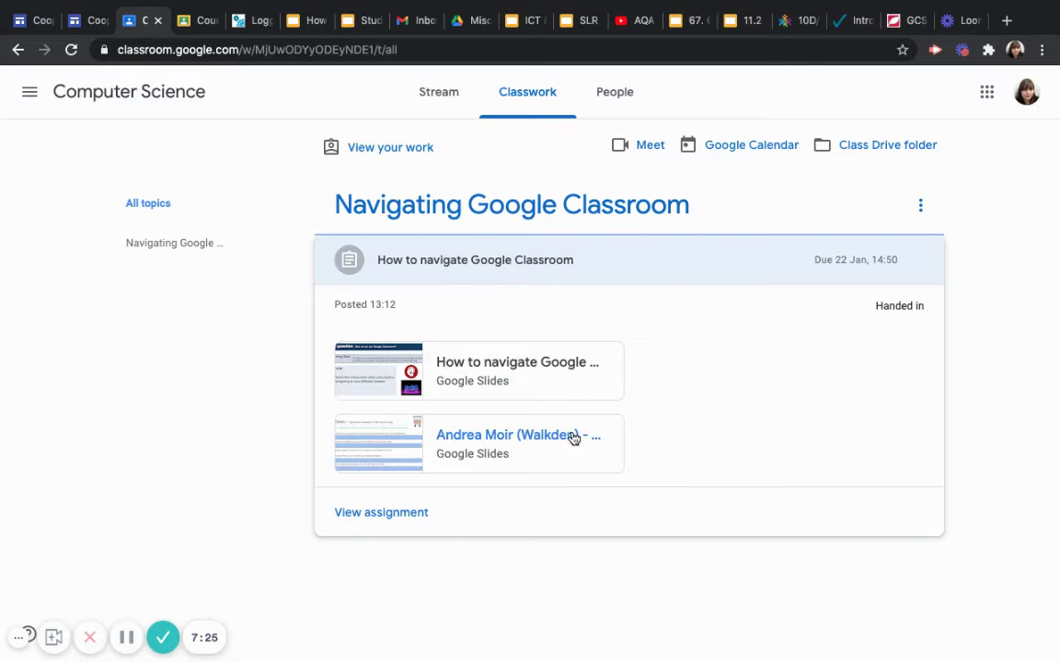
click(394, 517)
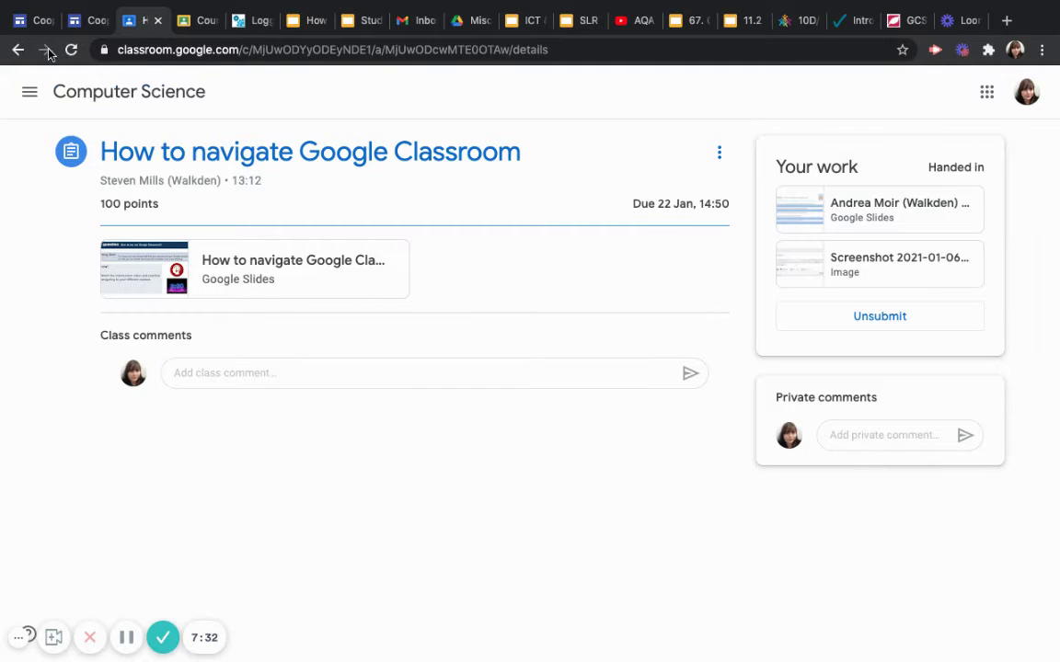
- Return to the Computer Science class Stream and open the "How to navigate Google Classroom" assignment from its post
click(15, 53)
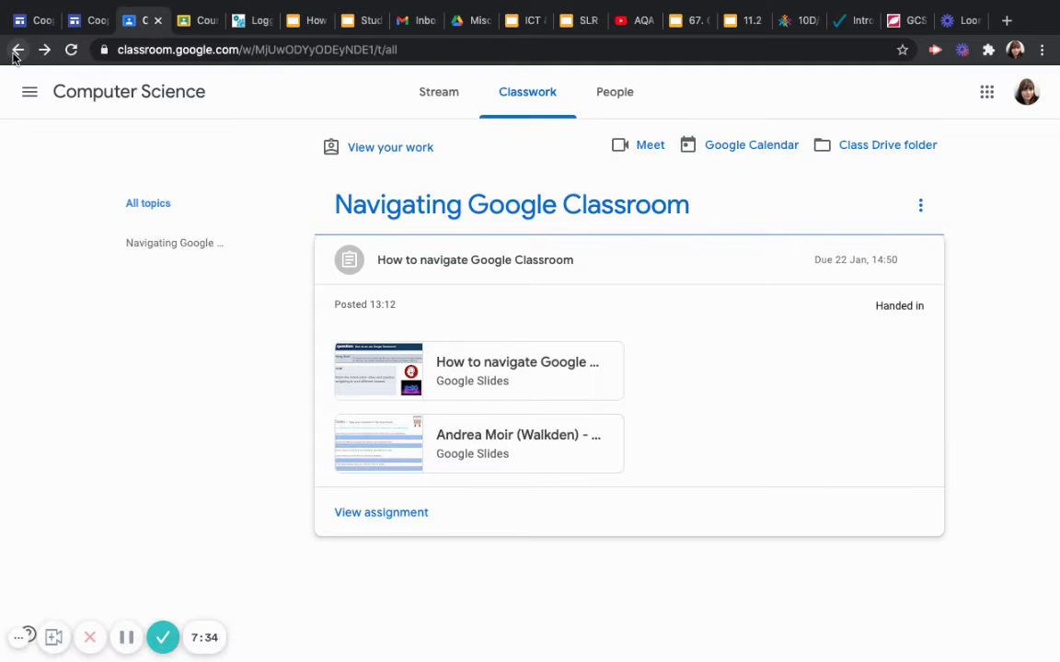
click(432, 98)
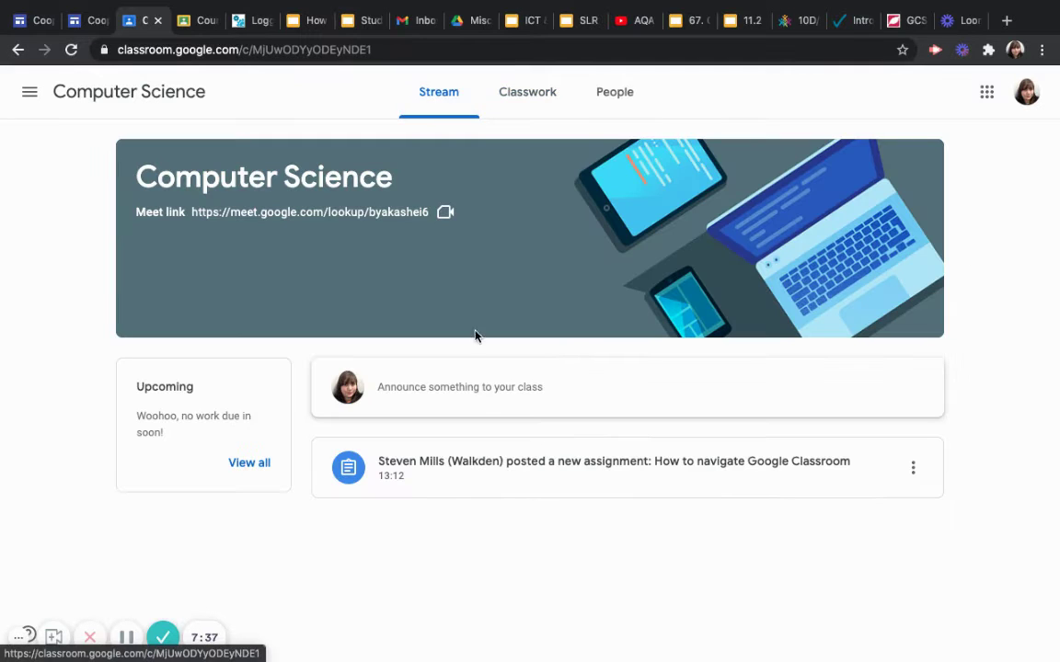
click(476, 479)
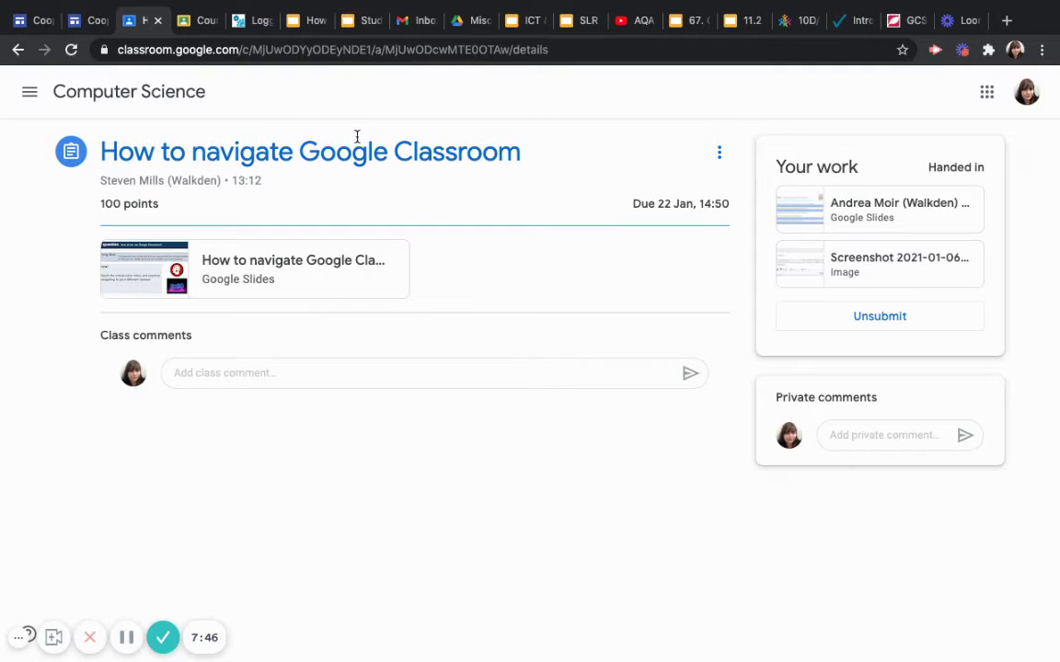
- Go back to the Computer Science class's Classwork list and collapse the "How to navigate Google Classroom" assignment
click(19, 51)
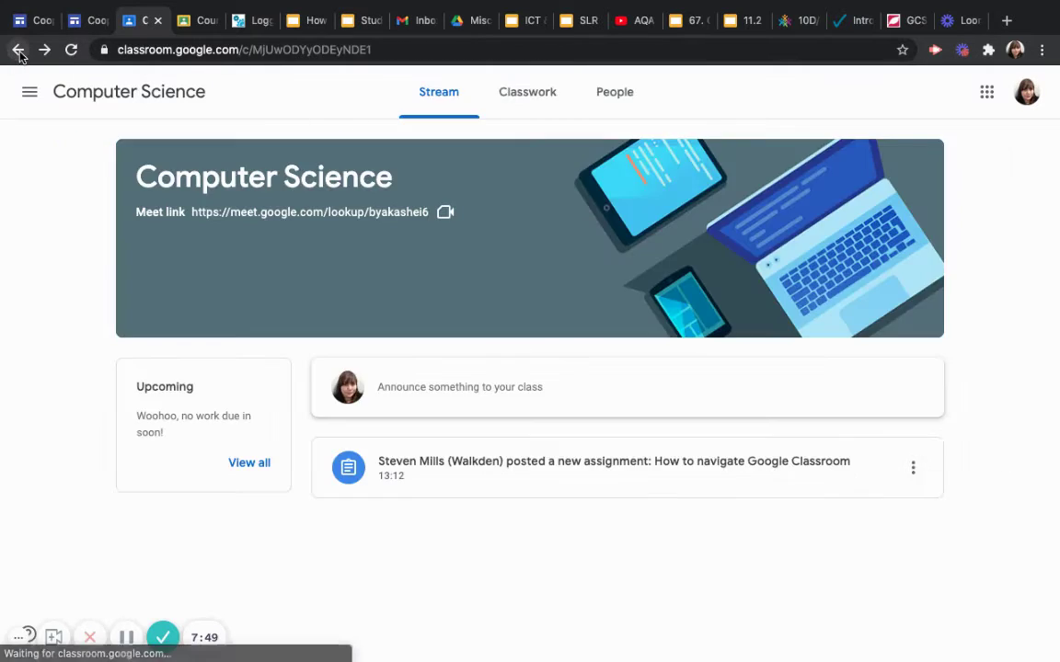
click(533, 96)
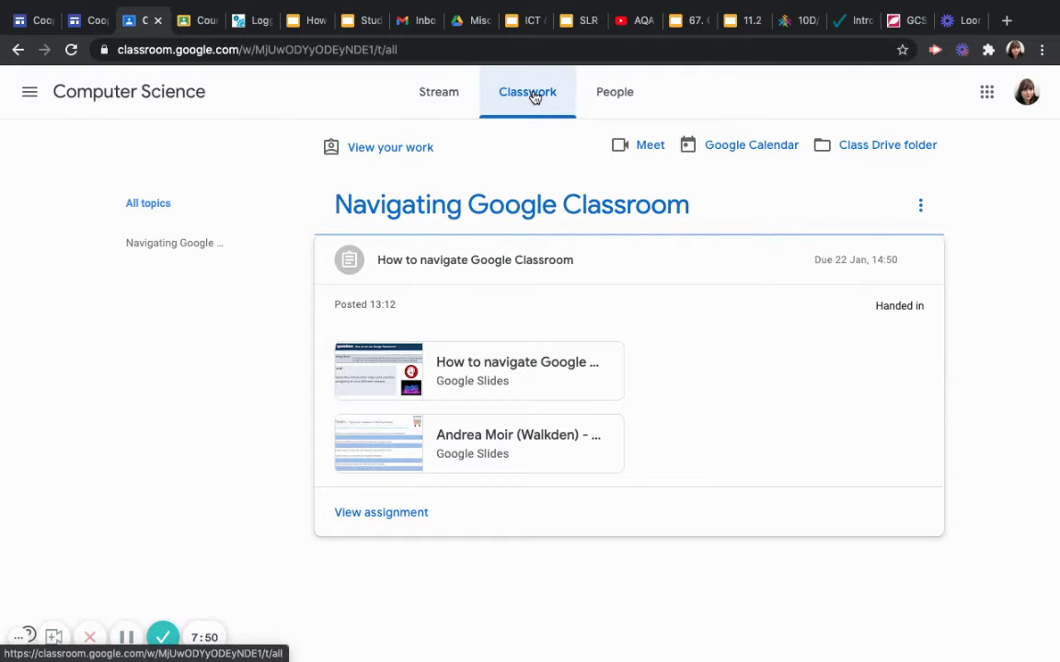
click(480, 278)
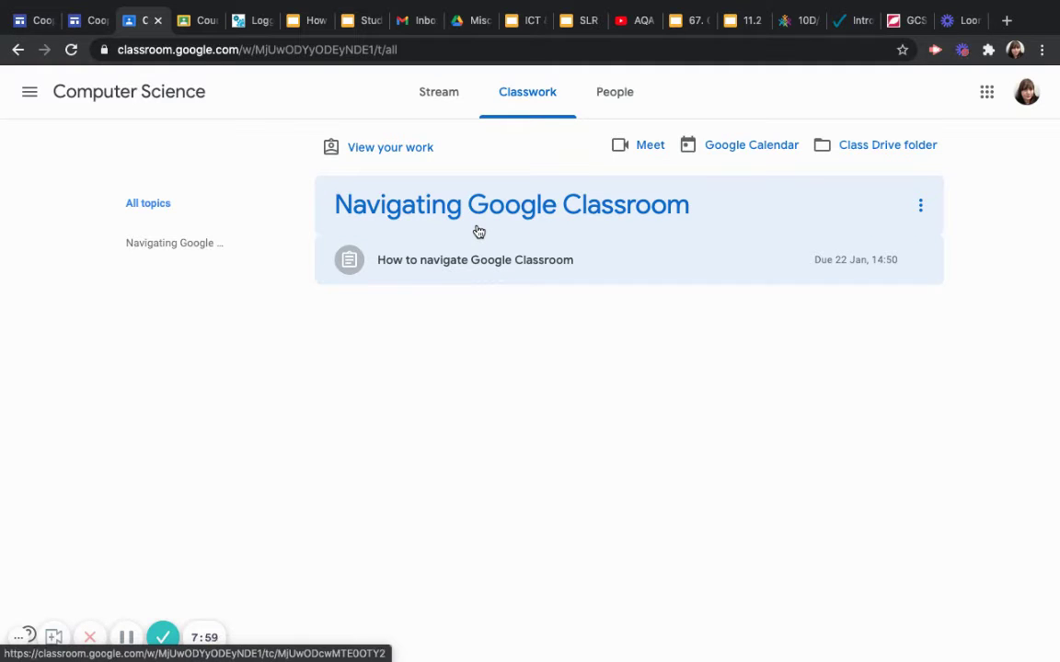
- Switch to the WALK 7R/Cg1-2020 class and show its Classwork organised by topic
click(29, 95)
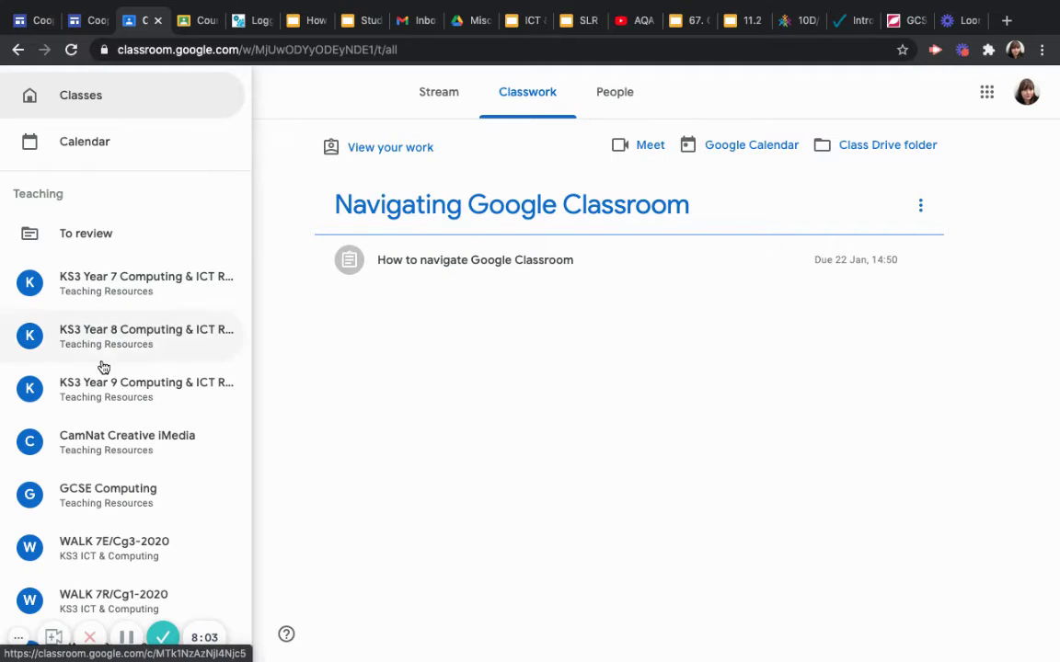
click(116, 601)
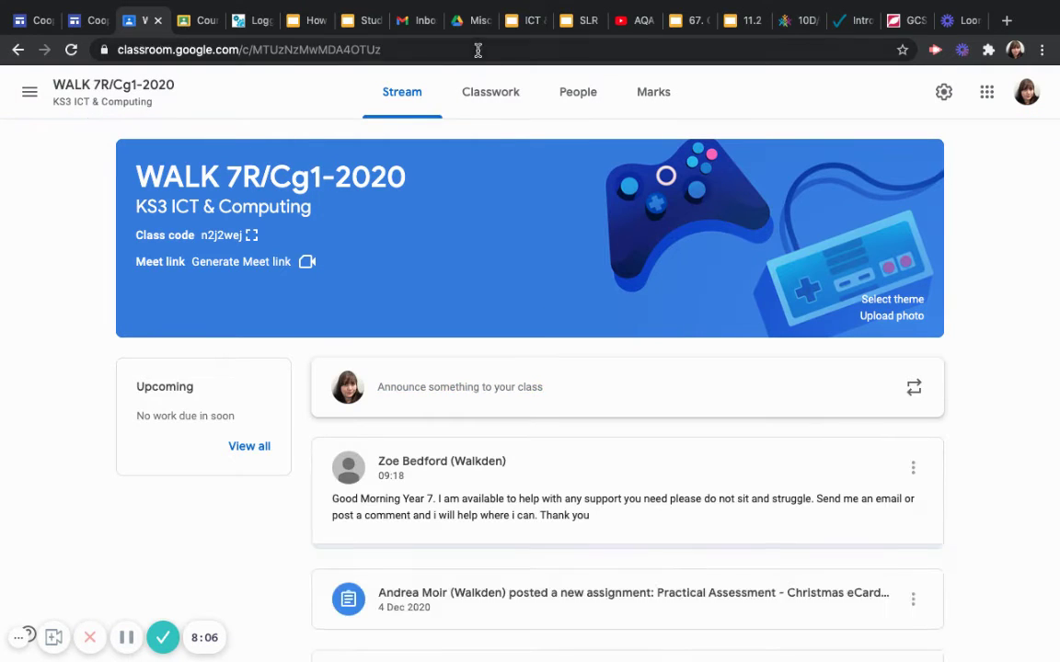
click(495, 100)
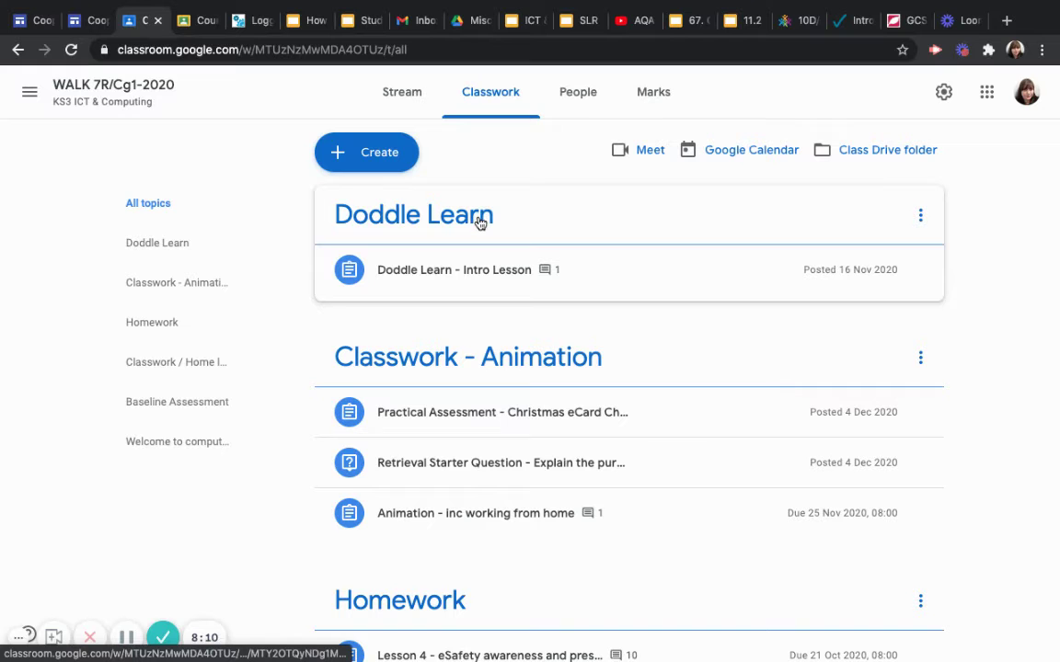
- Browse the class's Classwork topics and filter the list to the "Classwork / Home learning" topic
scroll(514, 359, down, 5)
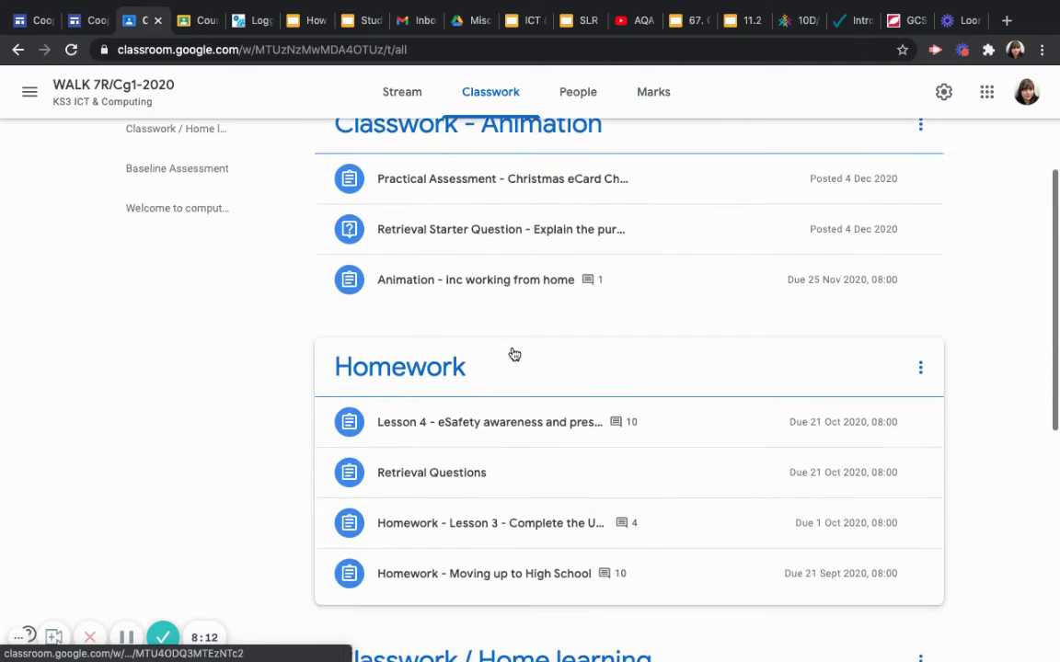
scroll(514, 354, down, 3)
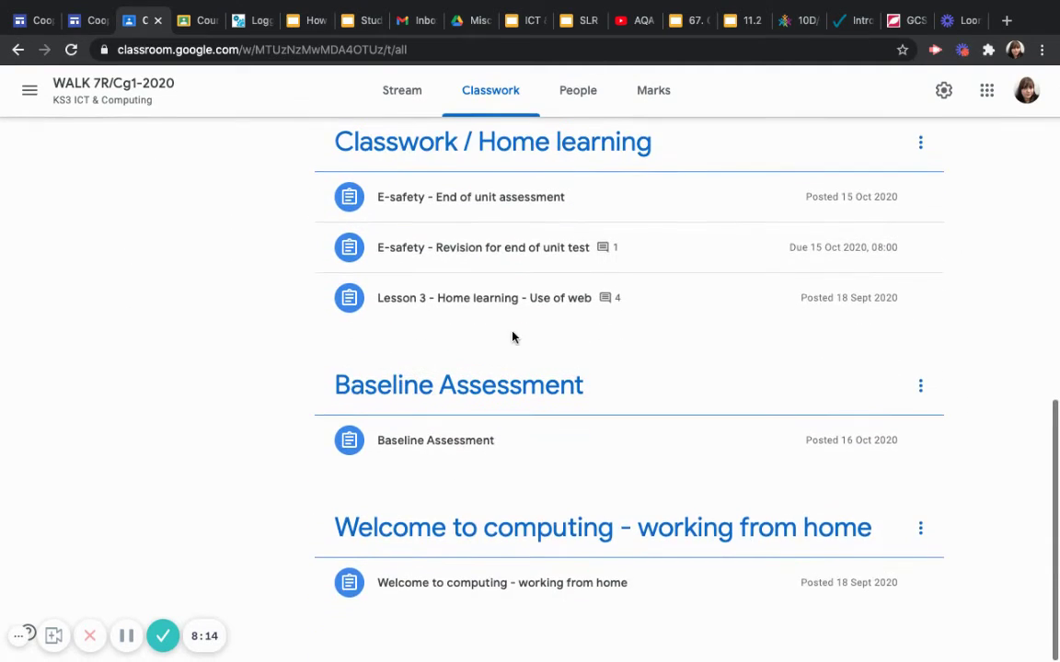
scroll(512, 337, up, 6)
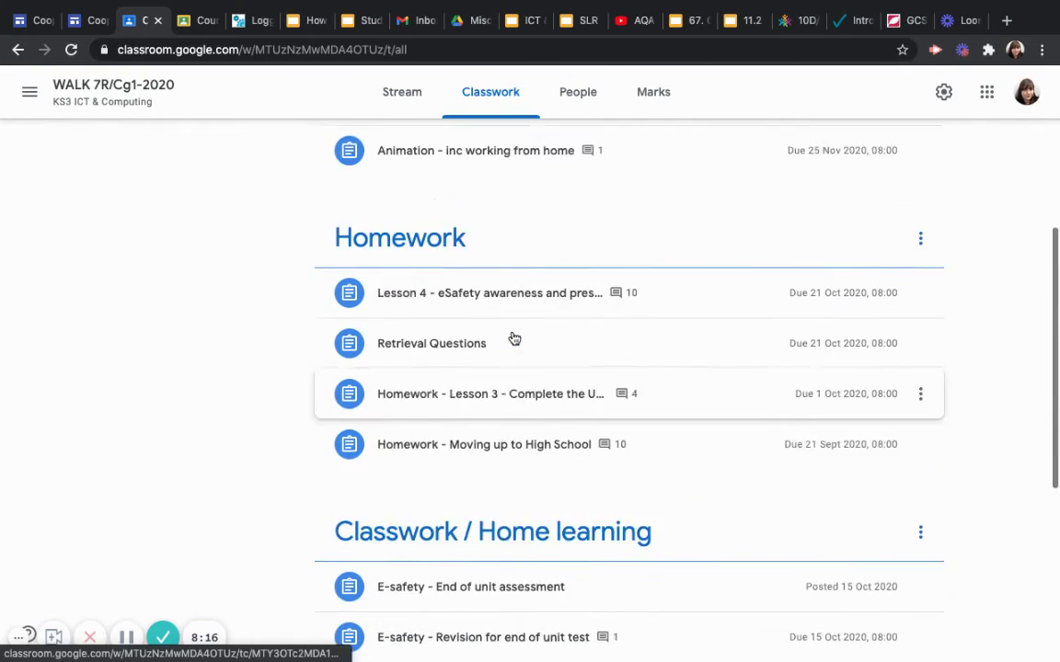
scroll(515, 338, up, 2)
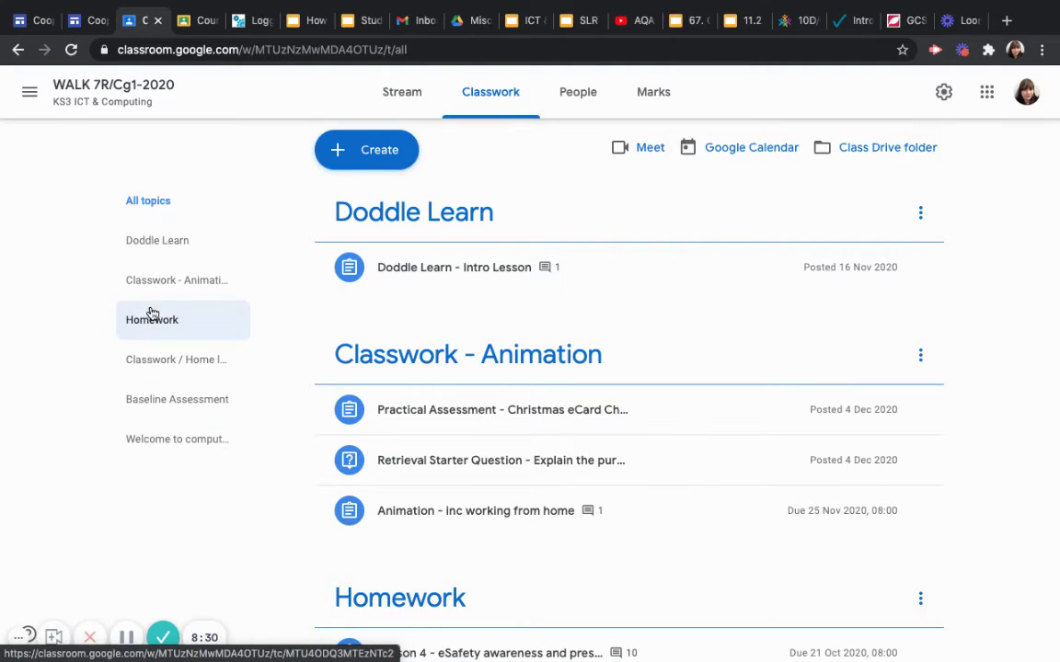
click(150, 368)
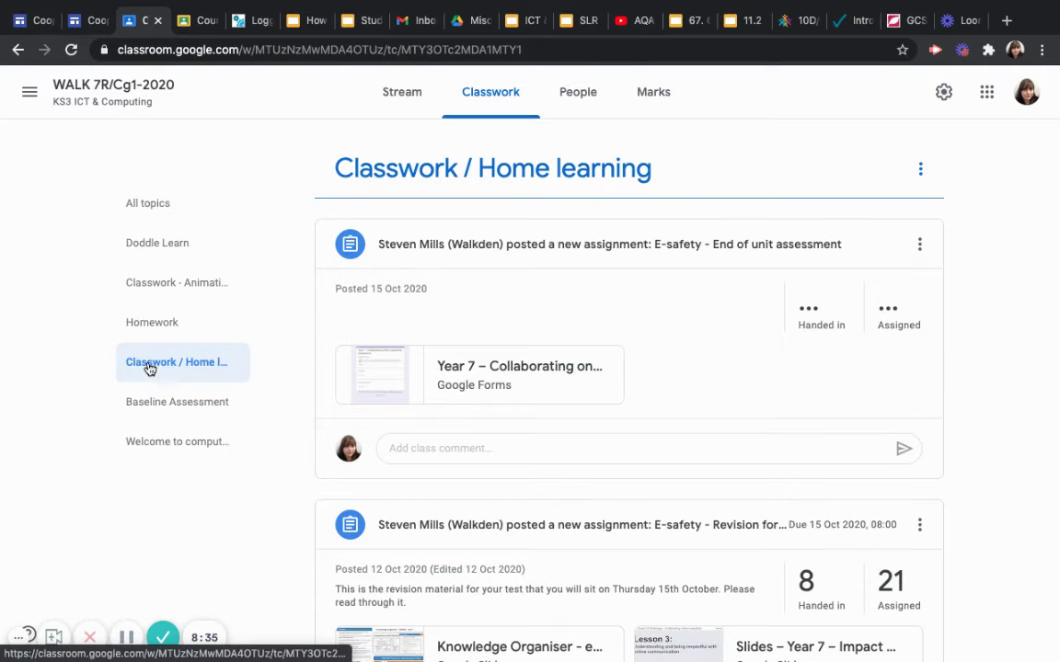
- Switch to the Computer Science class and open the Slides presentation attached to its "How to navigate Google Classroom" assignment
click(414, 93)
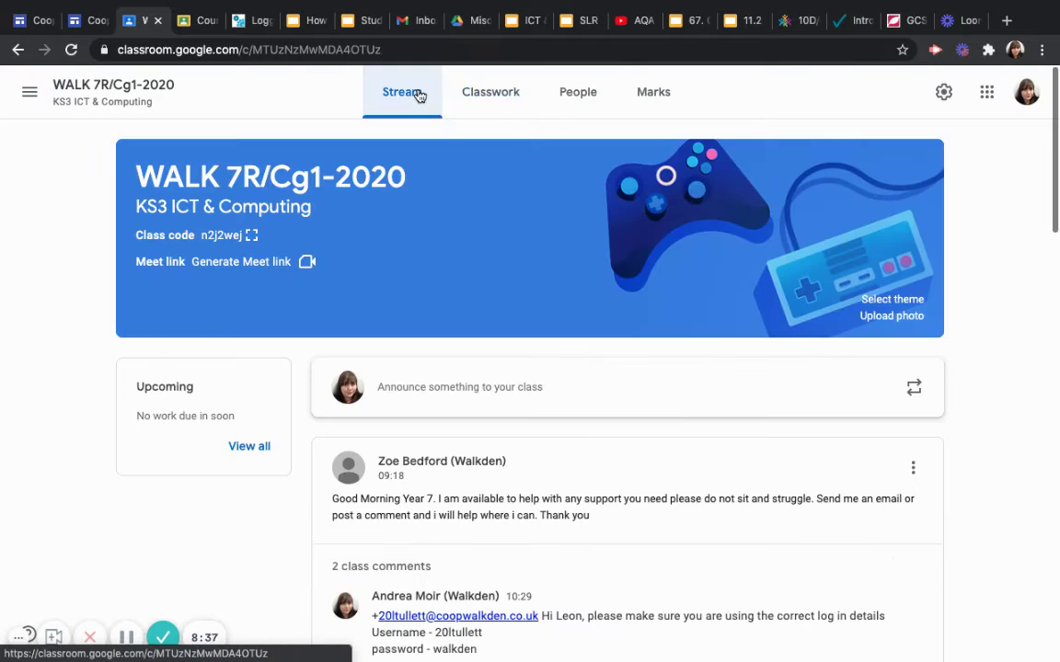
click(29, 91)
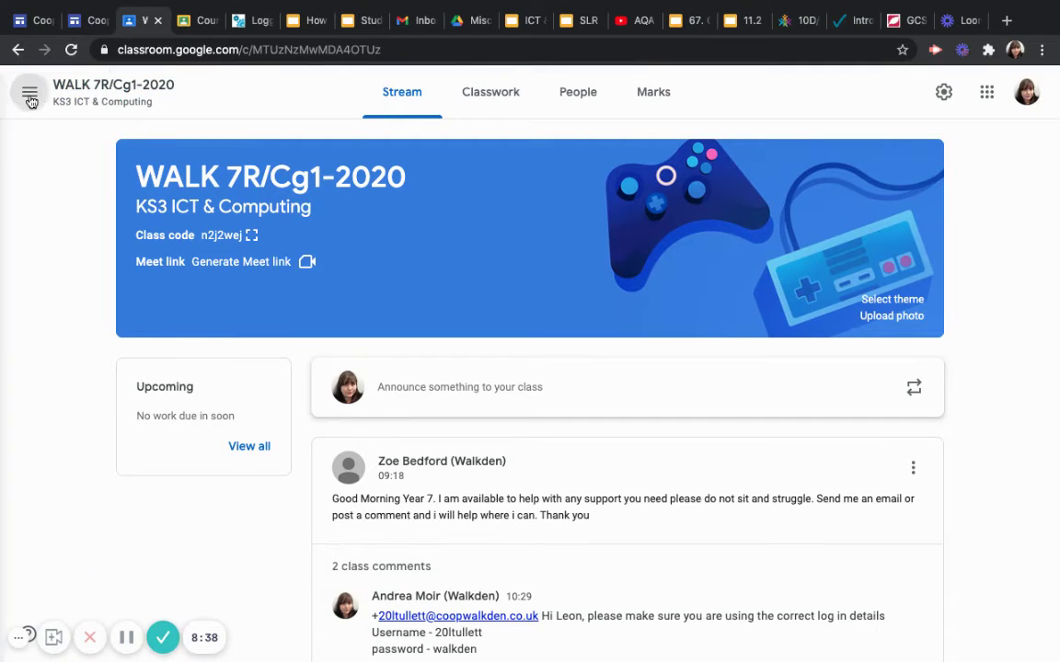
click(78, 94)
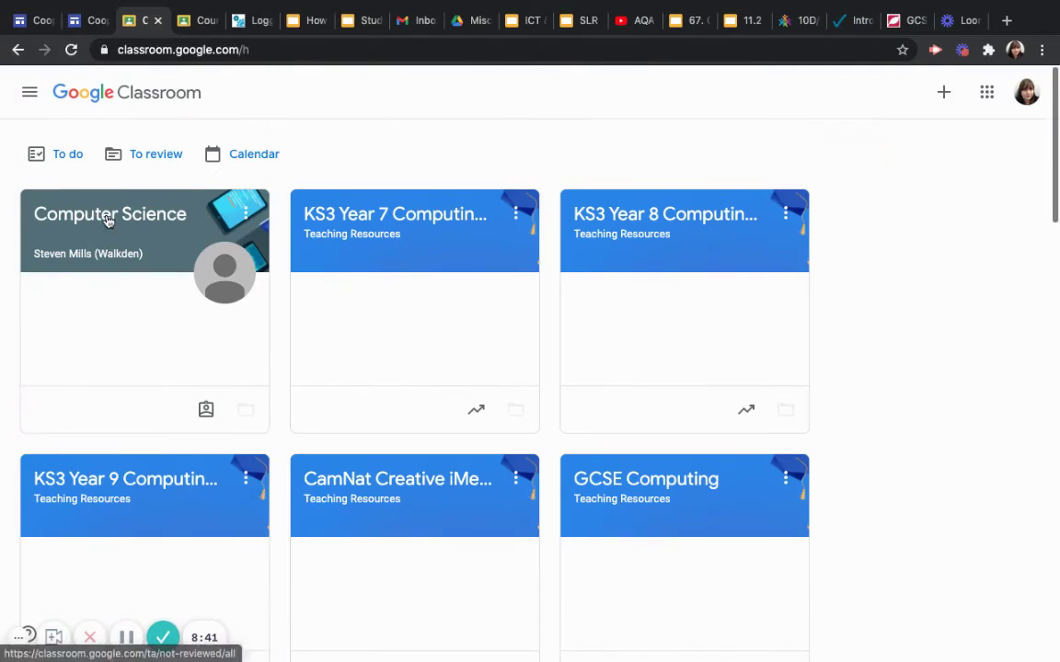
click(107, 216)
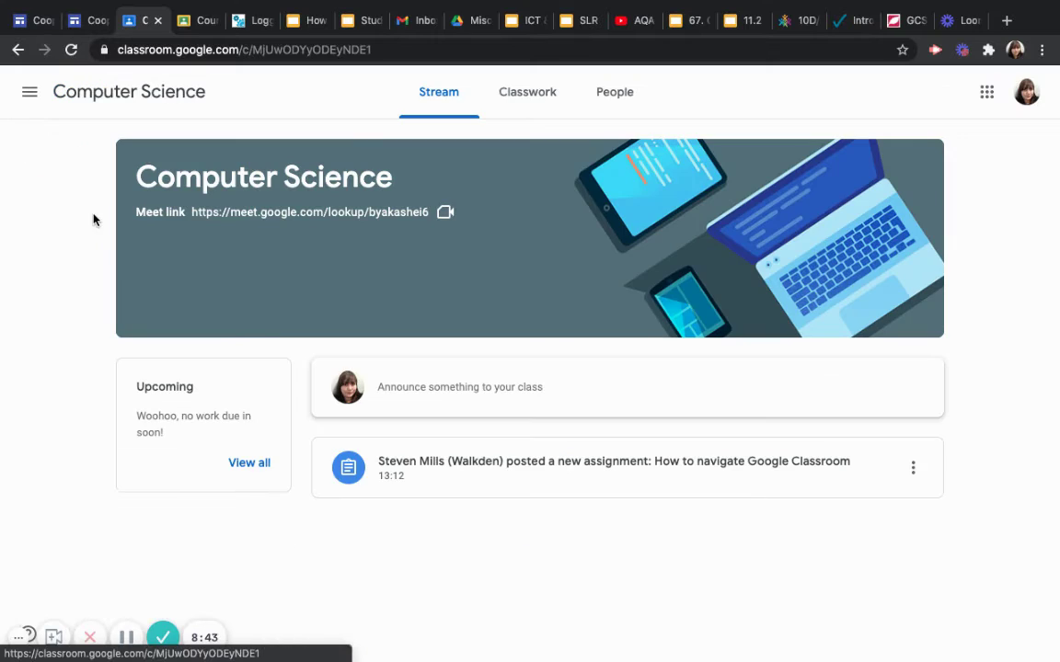
click(557, 469)
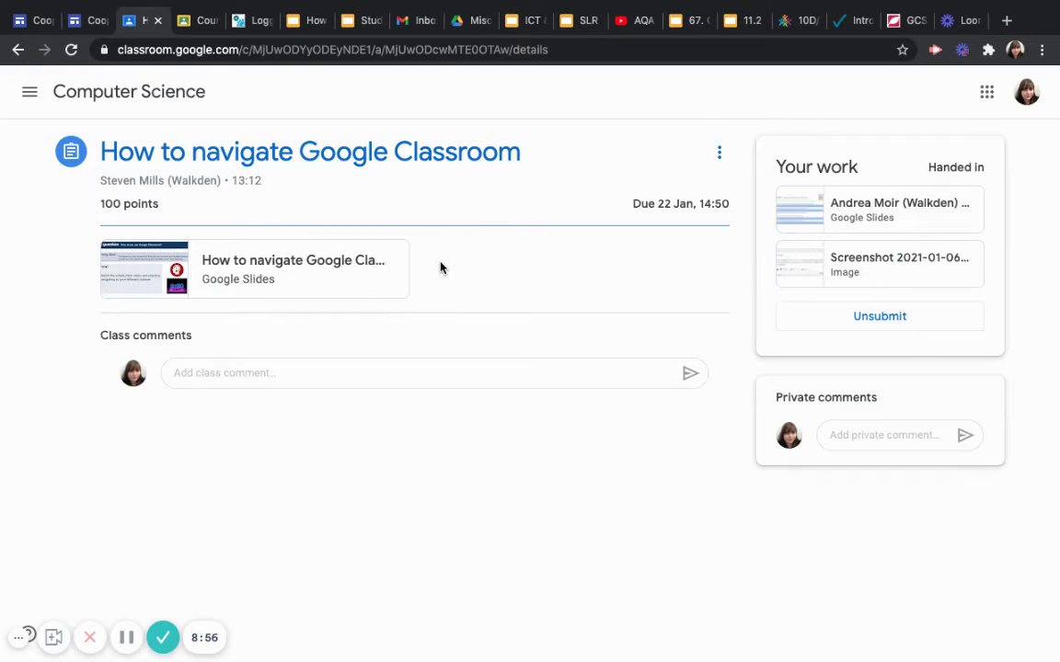
click(208, 264)
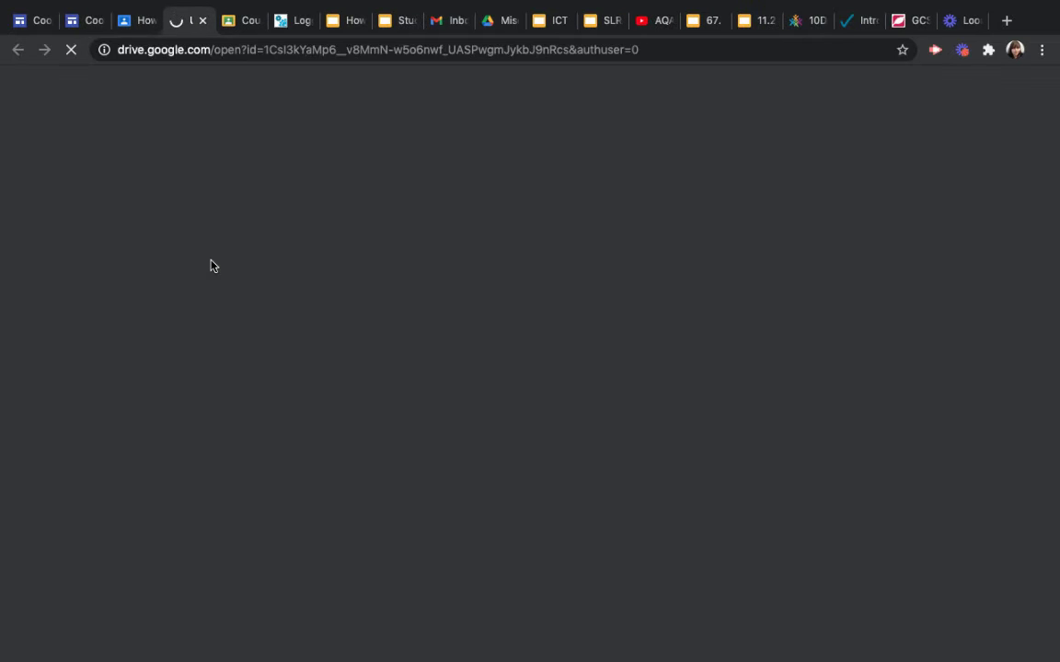
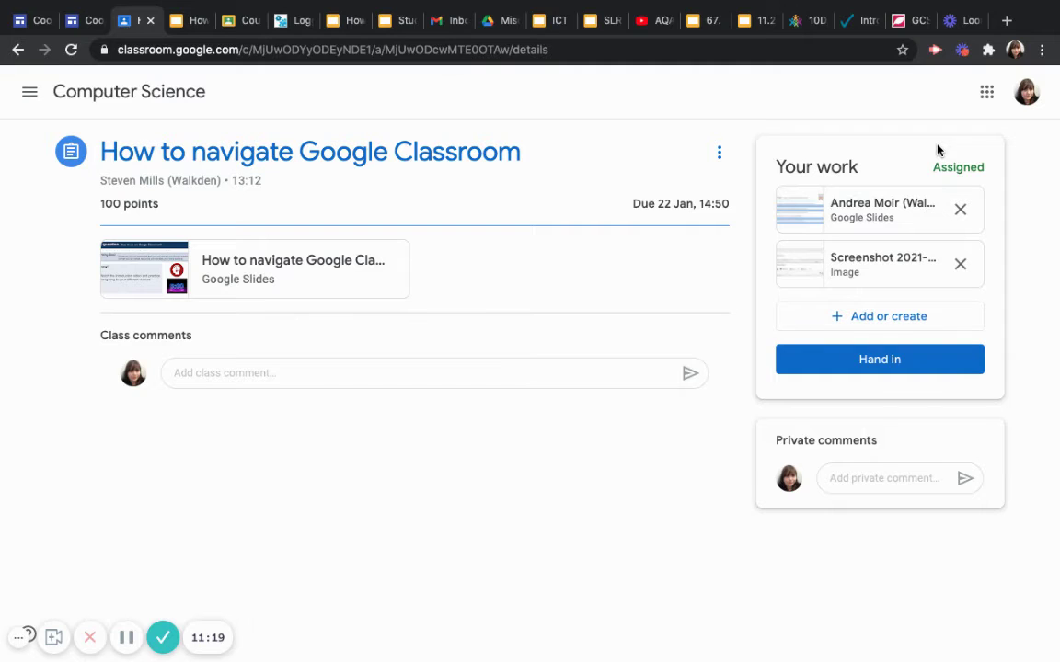
- Open the student answer sheet, try entering "vhvvh" in the task 1 answer box, delete it and close the sheet
click(853, 208)
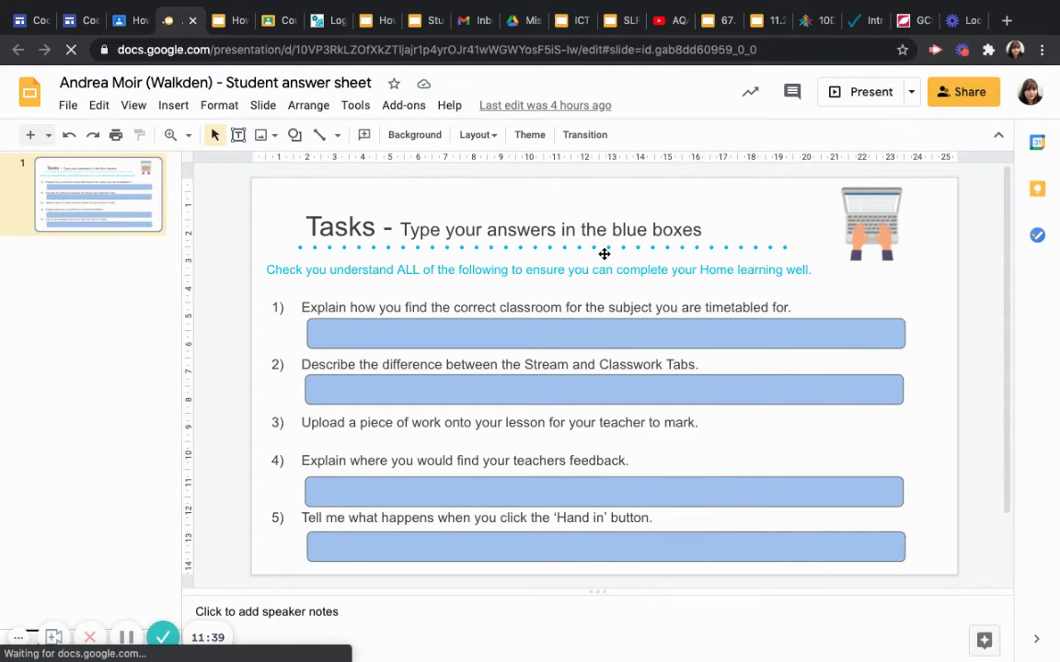
click(505, 332)
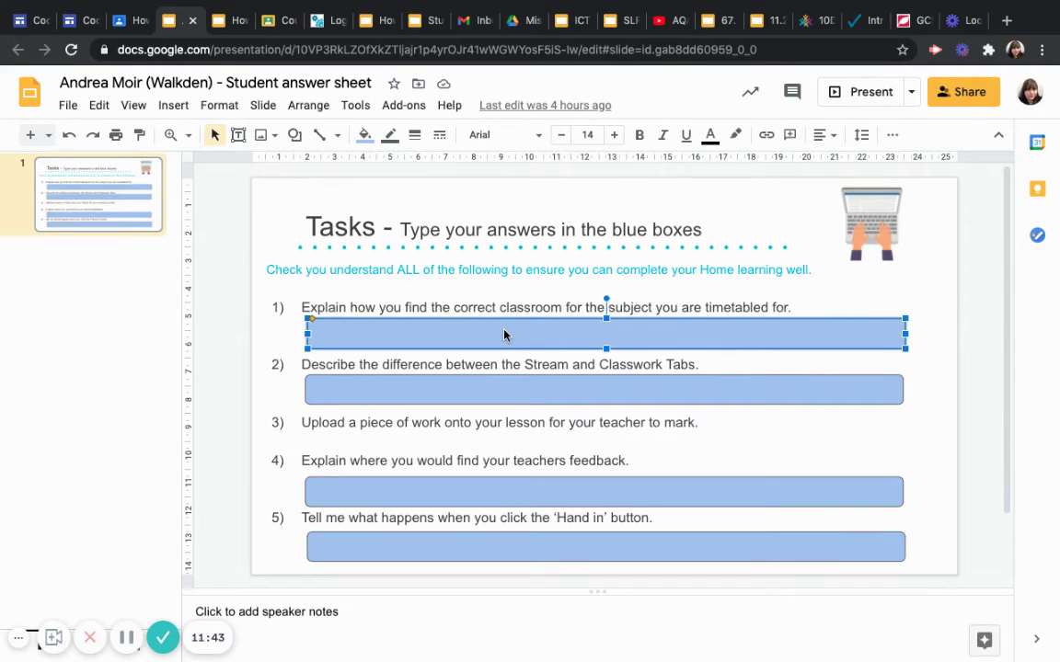
text(vhvvh)
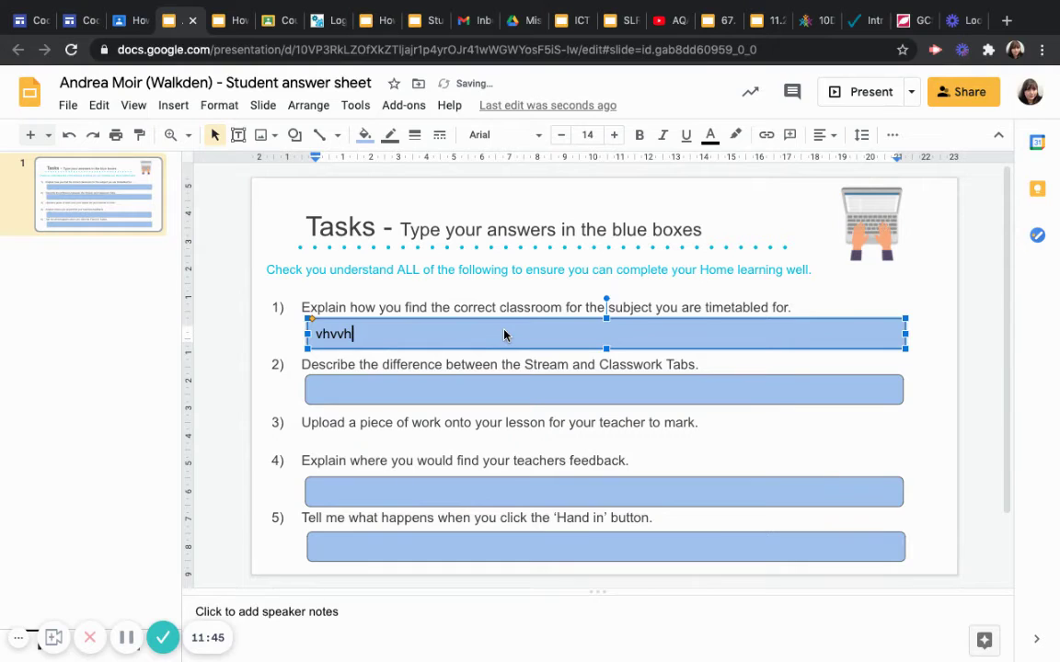
key(BackSpace)
key(BackSpace)
key(BackSpace)
key(BackSpace)
key(BackSpace)
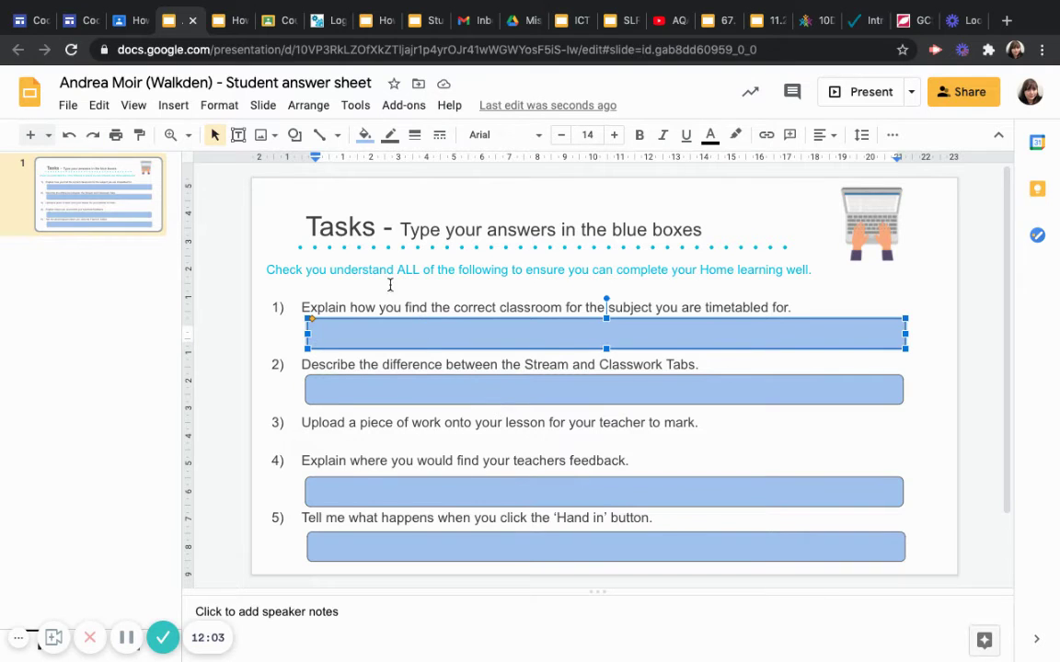
click(192, 20)
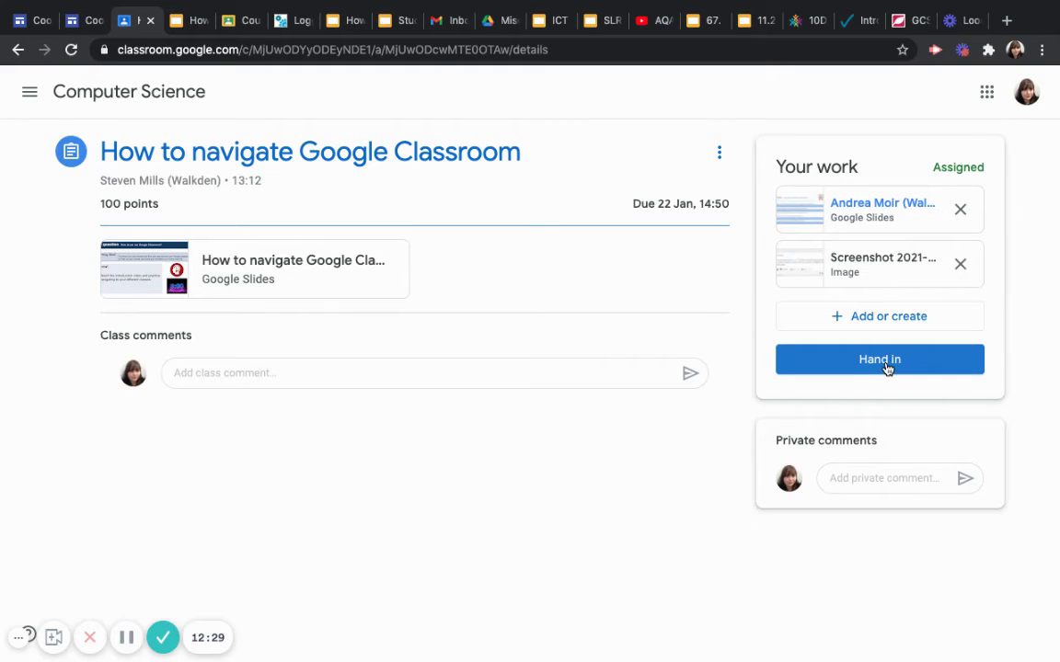
- Show the Google Drive and Link options for attaching work to the assignment, dismissing each without adding anything
click(870, 323)
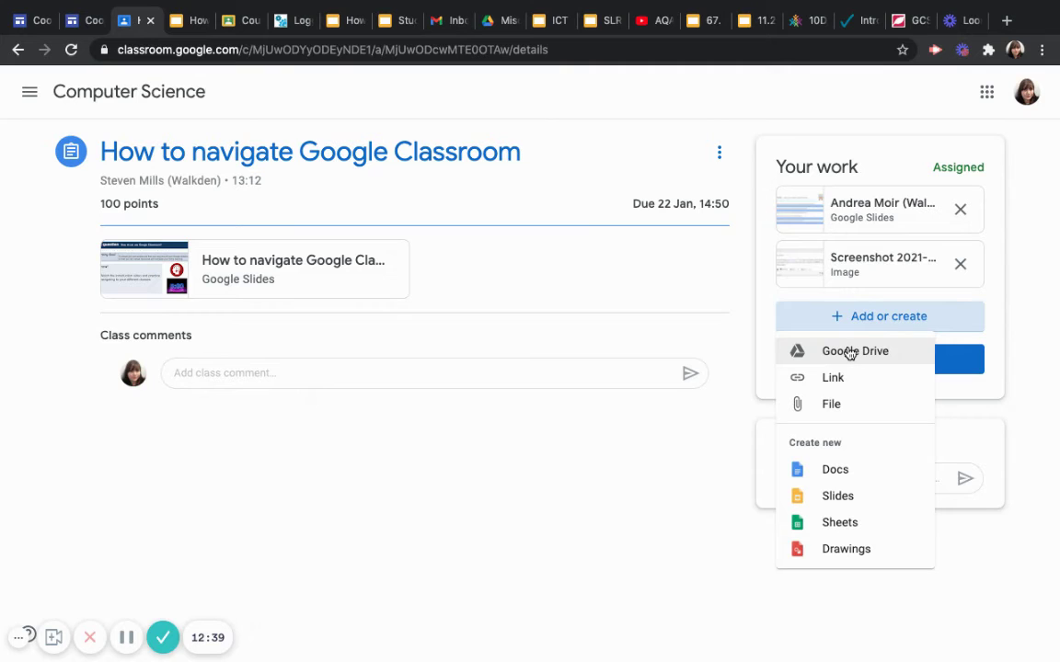
click(799, 351)
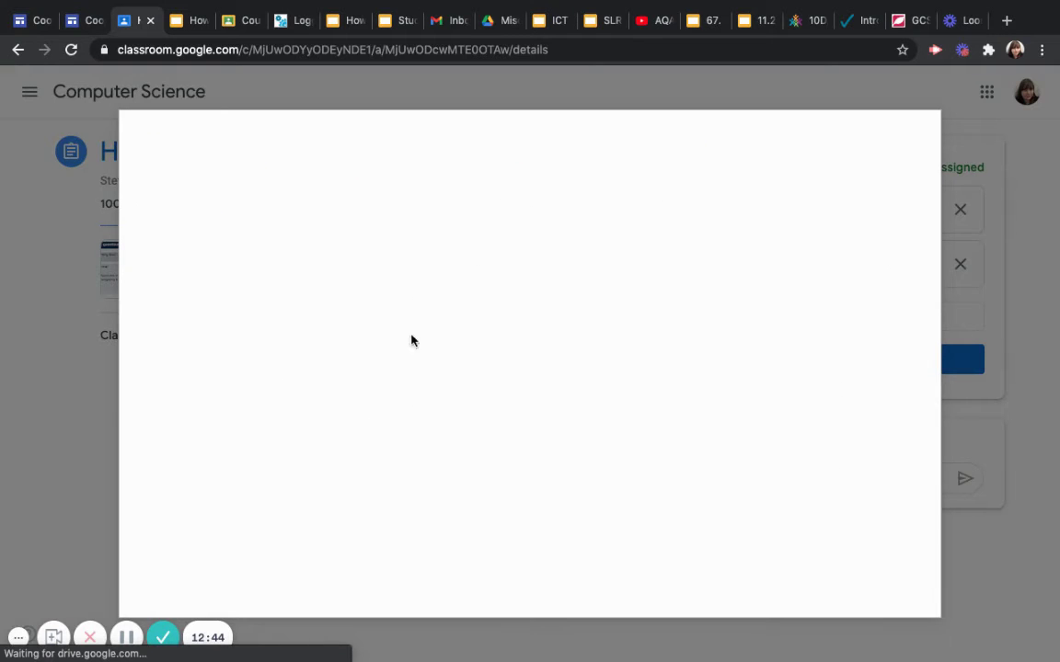
click(909, 146)
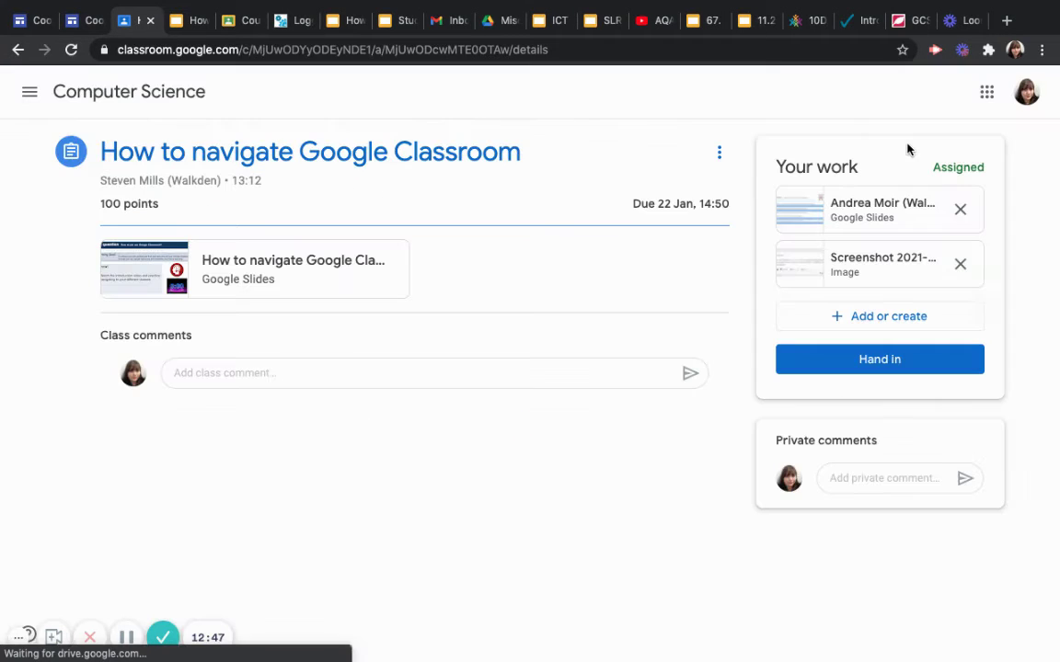
click(877, 321)
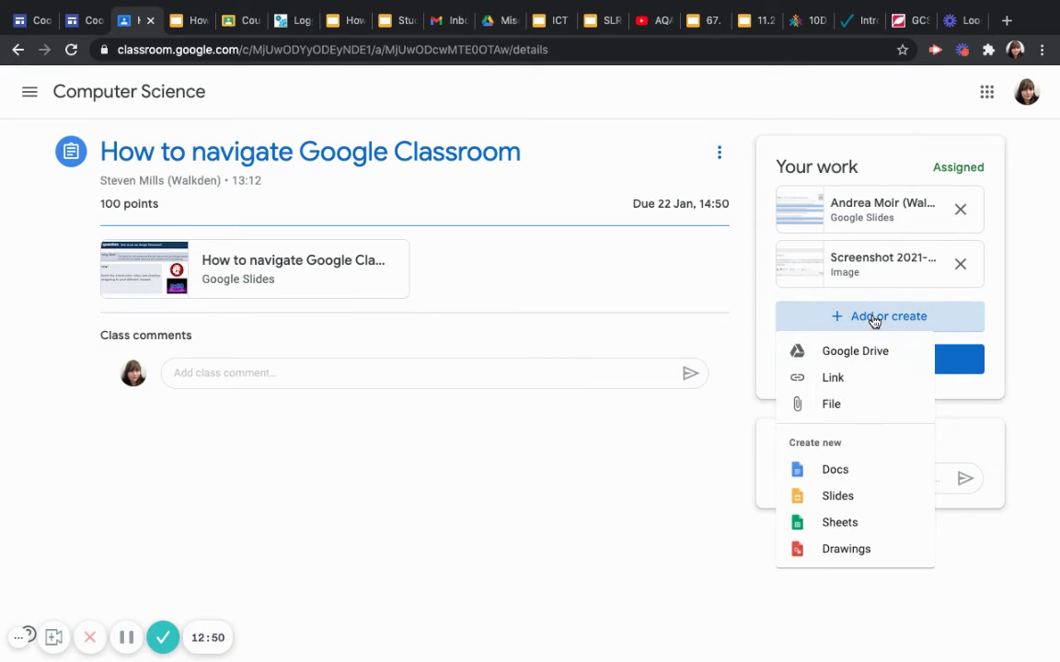
click(833, 379)
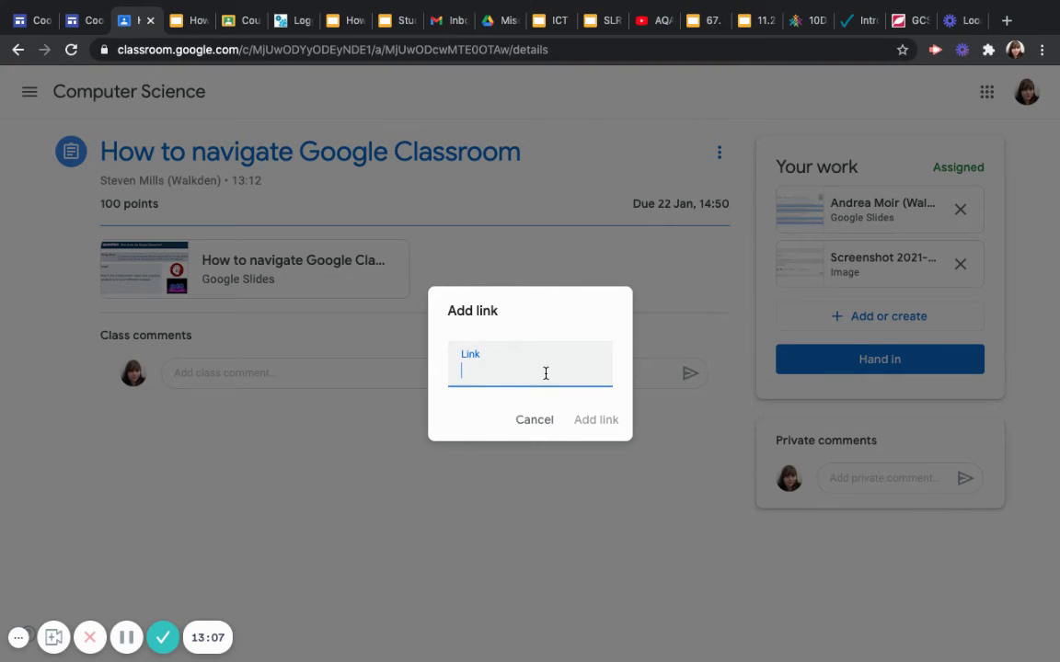
click(534, 426)
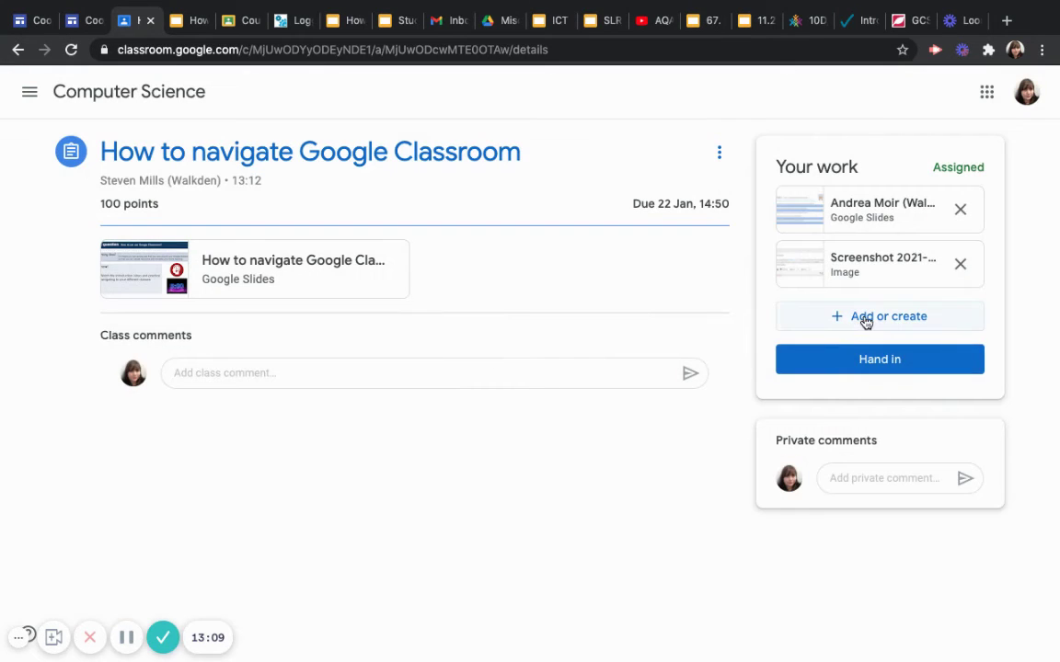
- Upload the Desktop file "Screenshot 2021-01-03 at 23.46.59" as an attachment to the assignment's work
click(864, 319)
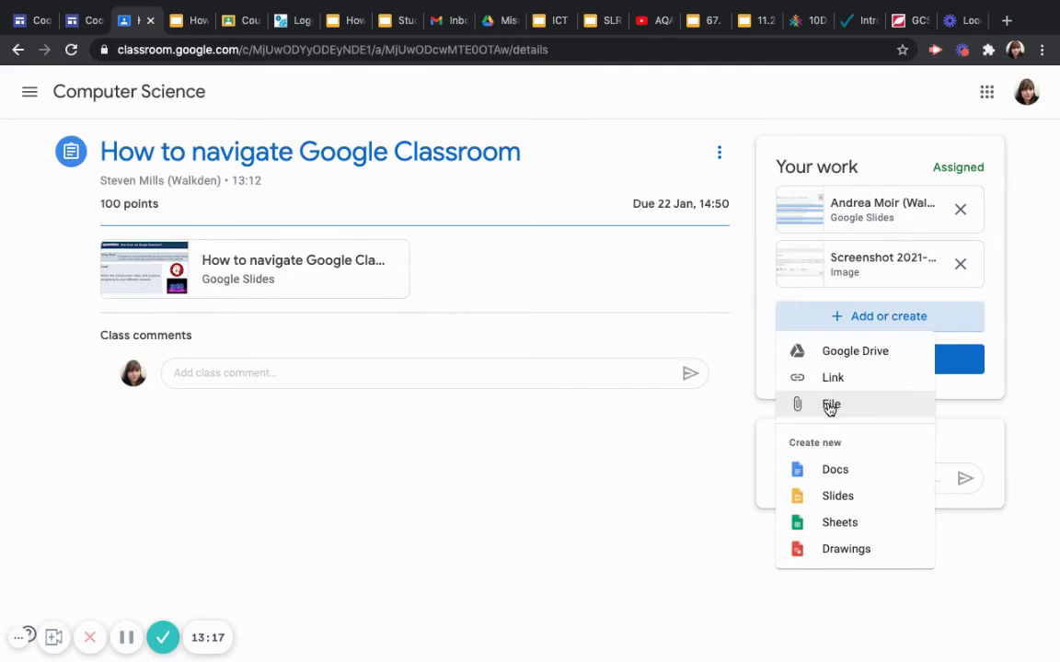
click(830, 407)
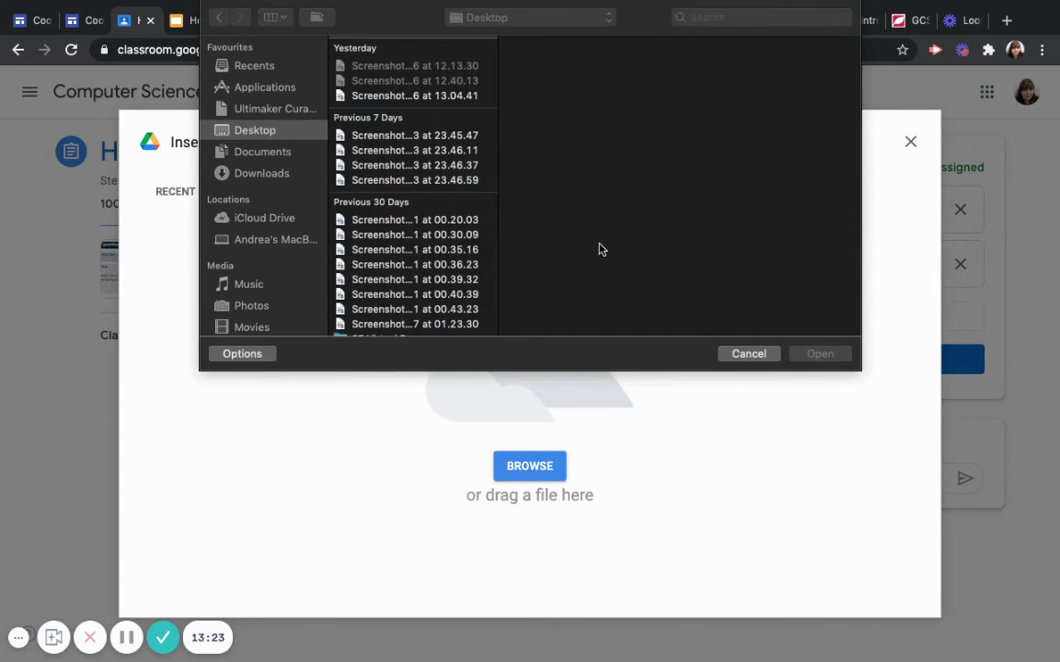
click(436, 182)
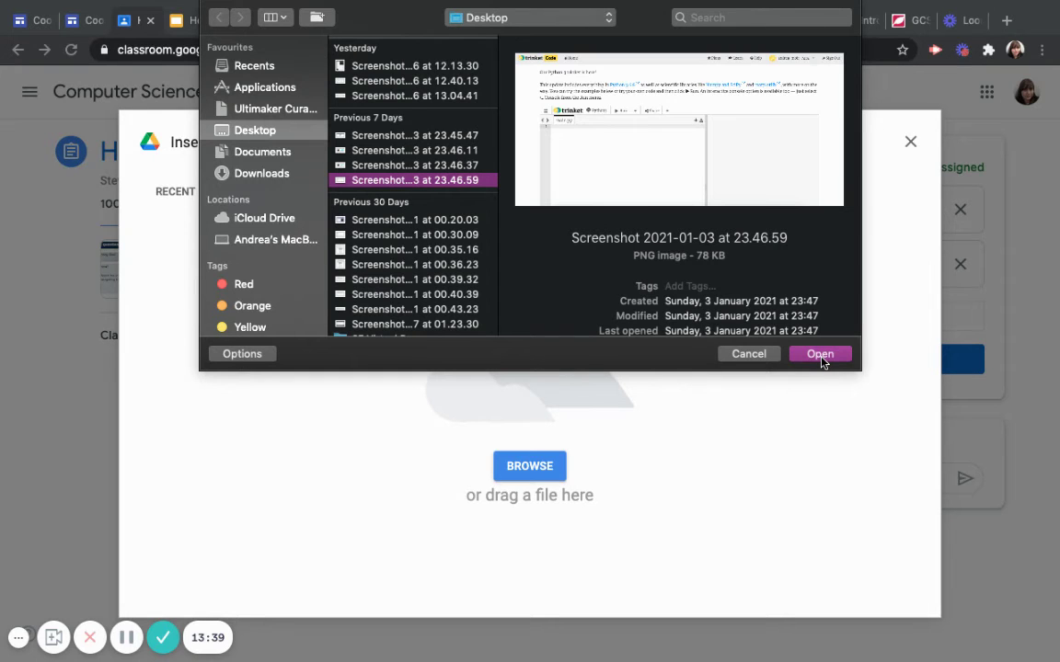
click(822, 359)
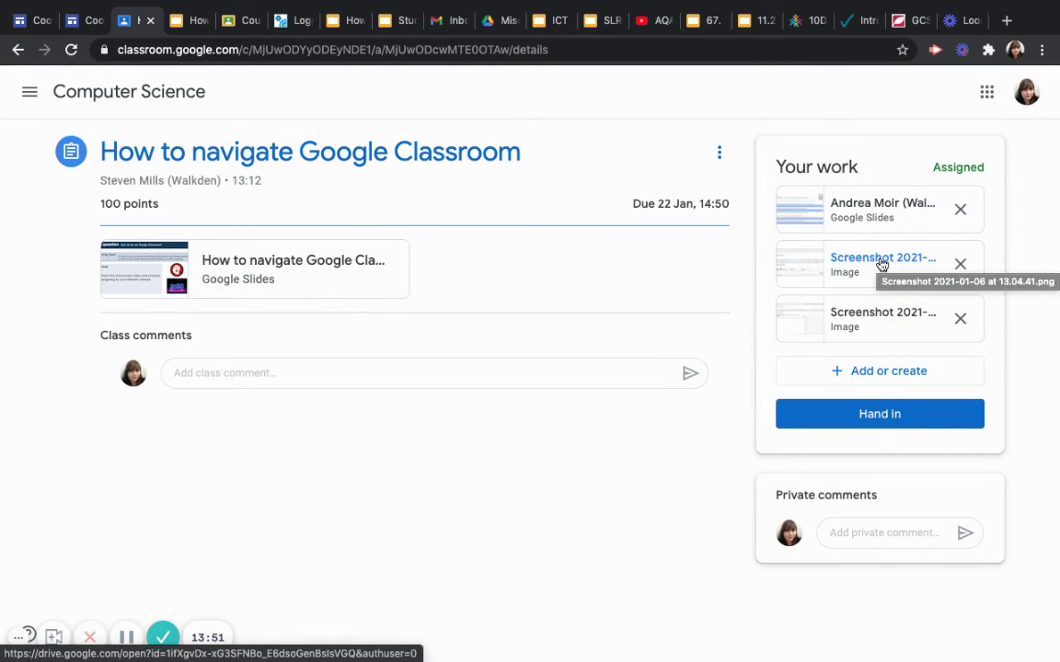
- Create a new Google Docs document as an assignment attachment, open it to view it and close it again
click(863, 375)
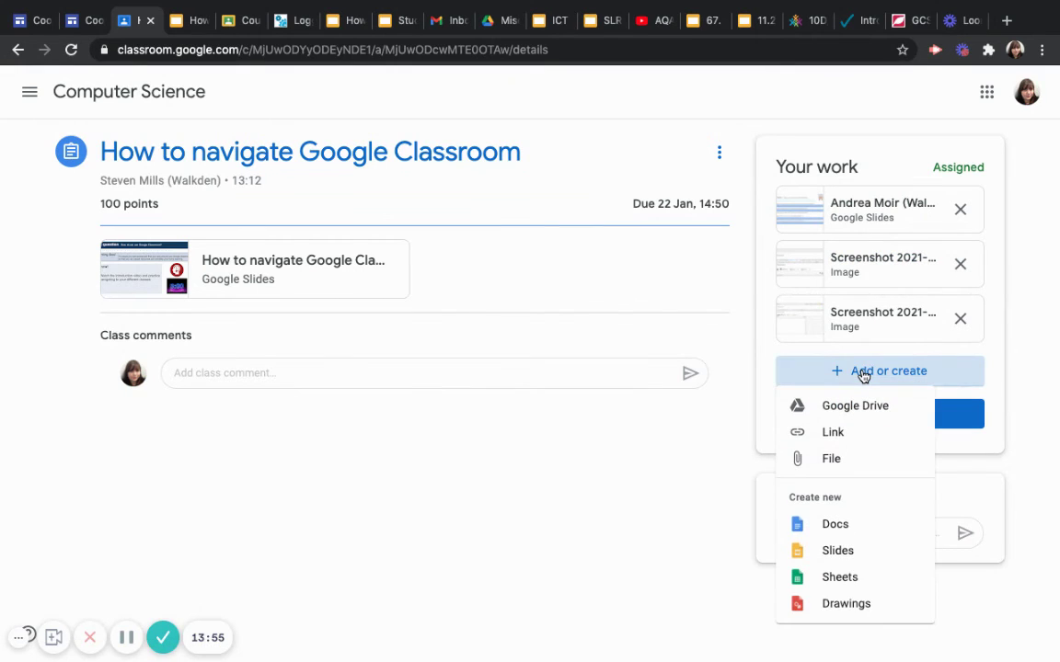
click(834, 525)
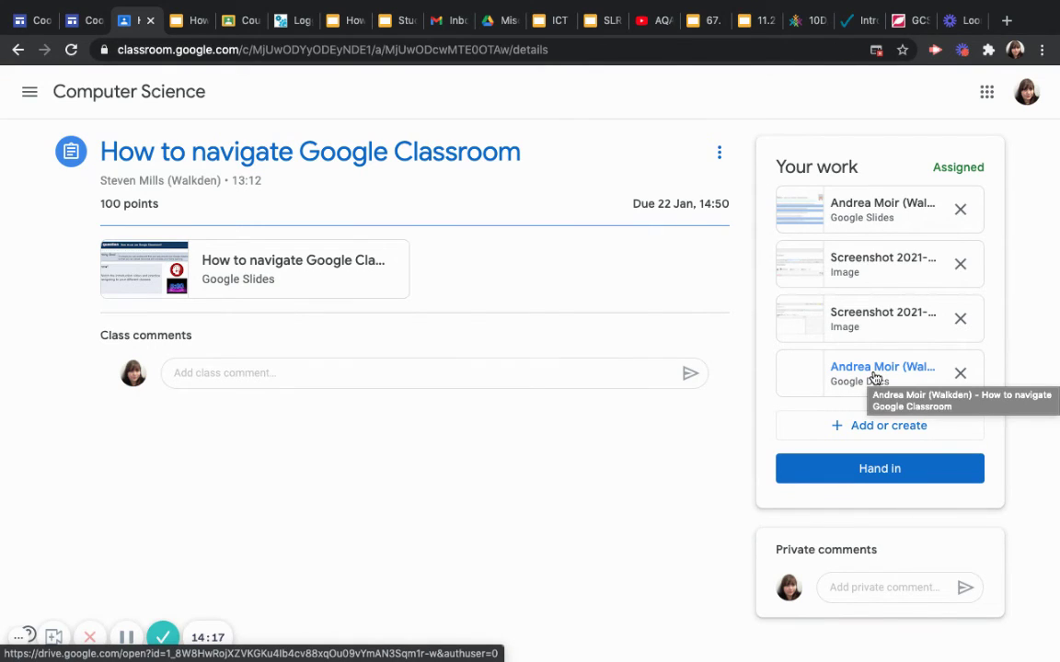
click(871, 372)
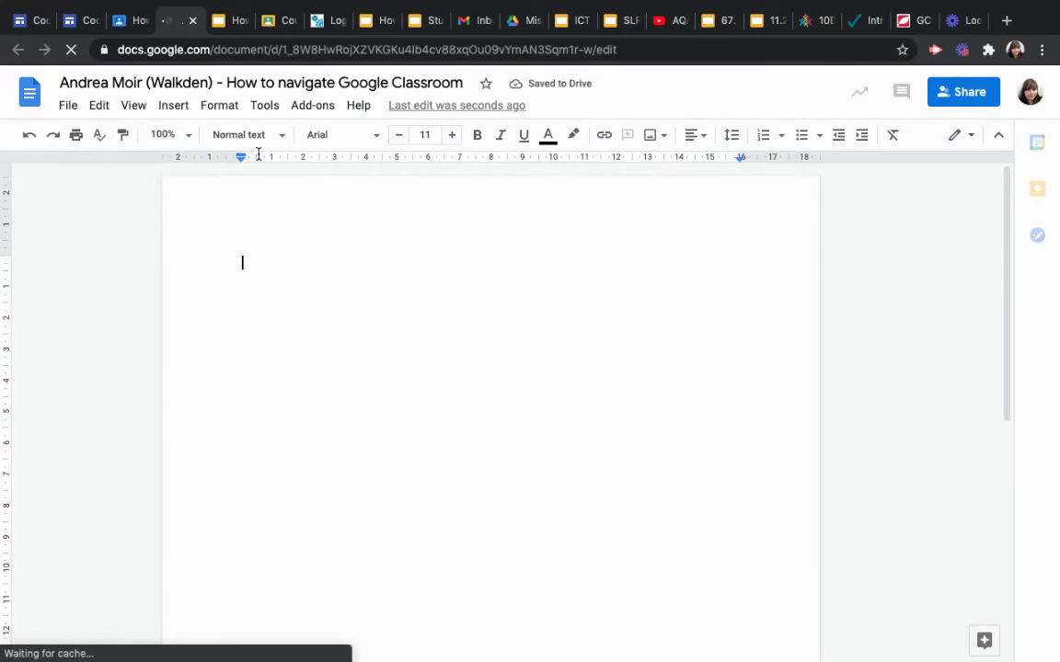
click(192, 22)
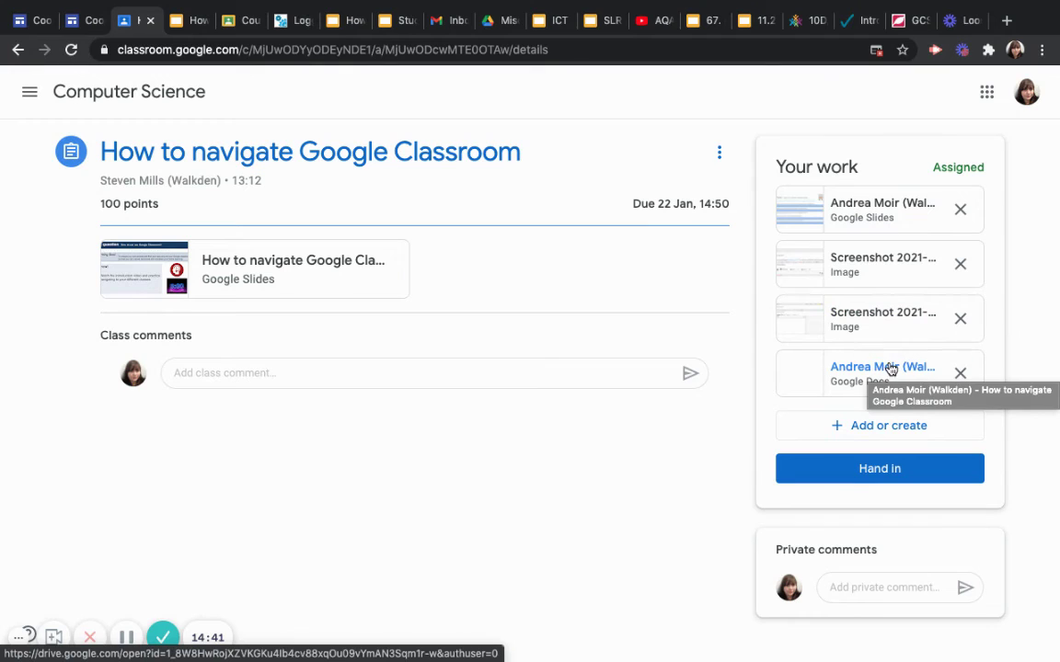
- Hand in the assignment with all its attachments and view the submitted student answer sheet
click(889, 480)
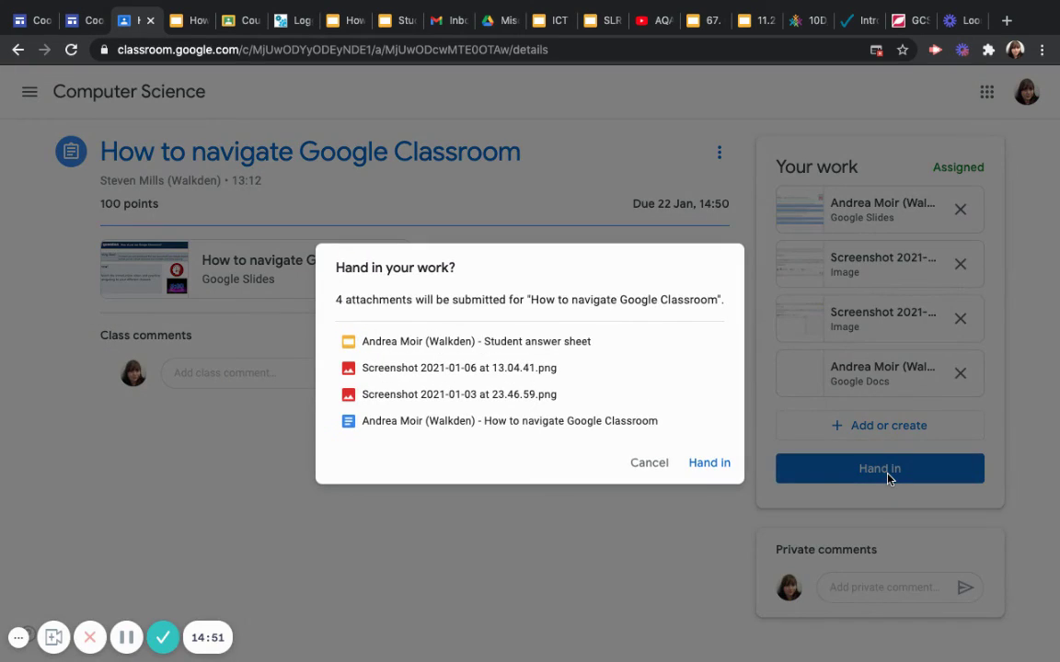
click(702, 463)
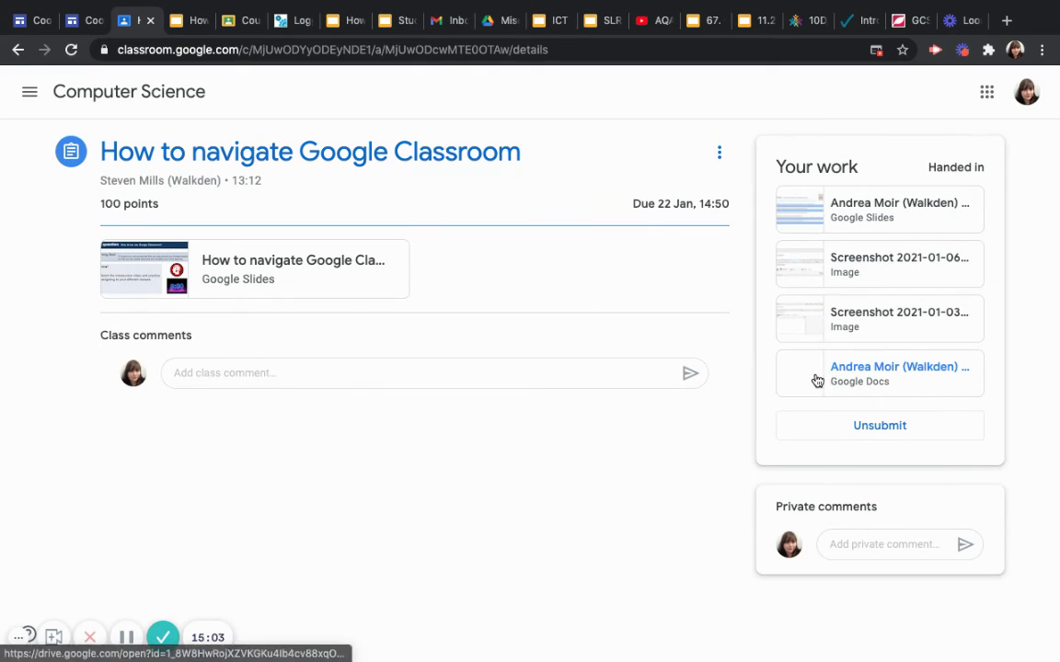
click(881, 208)
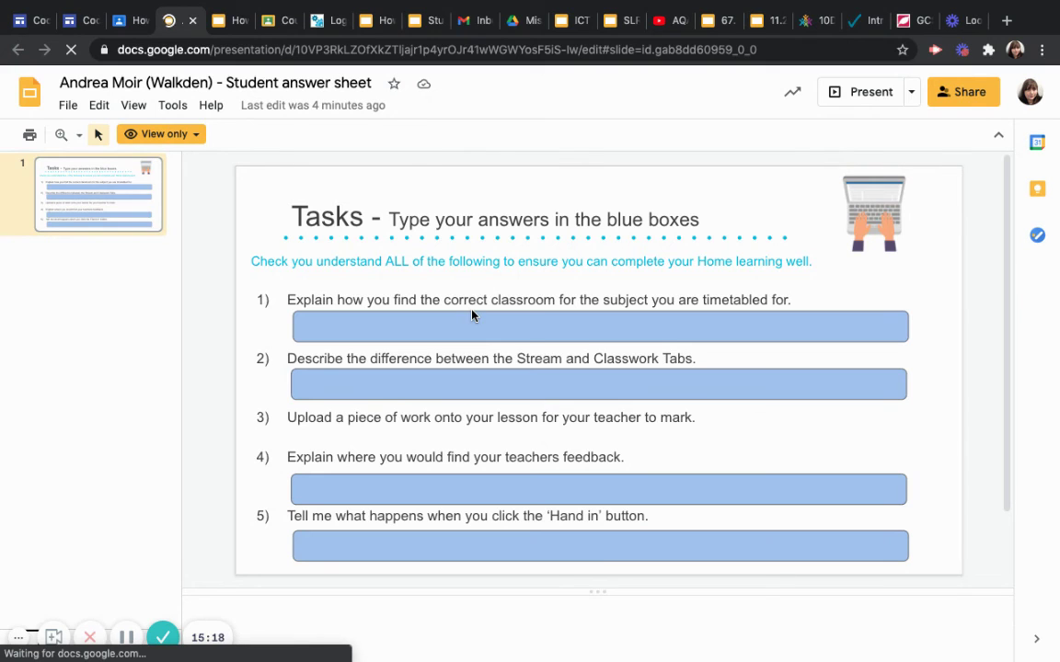
click(193, 21)
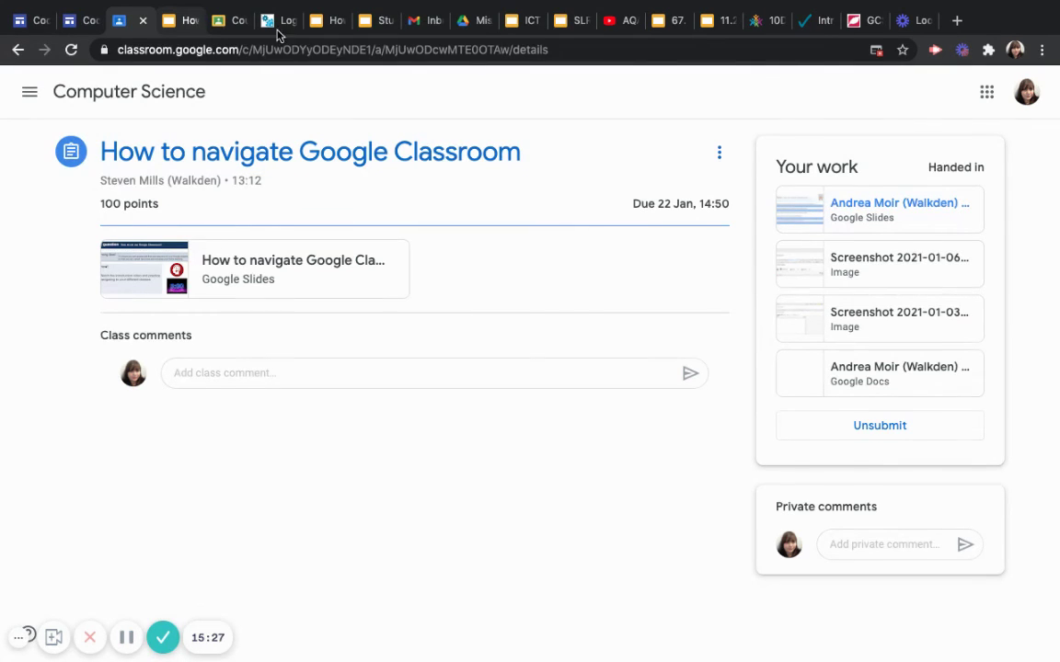
- Unsubmit the assignment, then reopen the student answer sheet and select the task 1 answer box before closing it
click(881, 427)
click(608, 423)
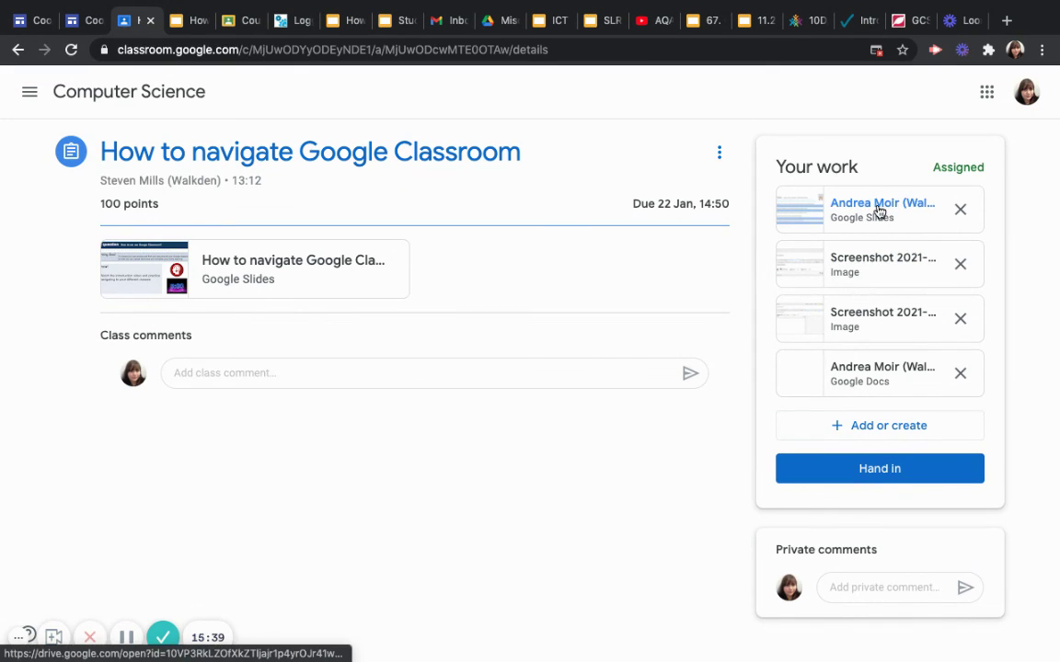
click(878, 210)
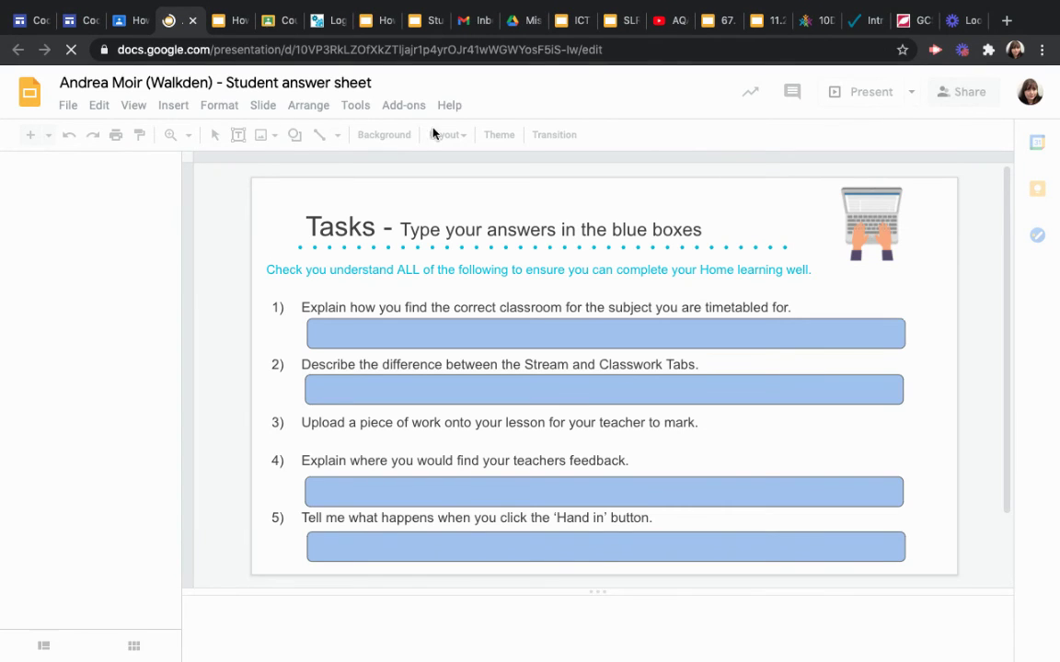
click(442, 335)
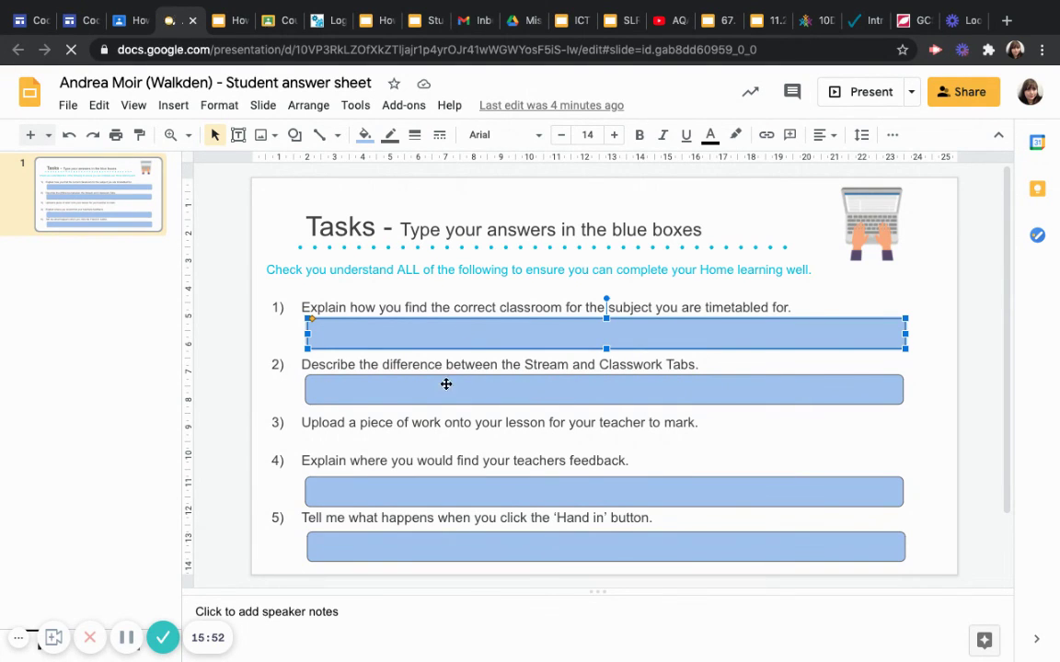
click(191, 19)
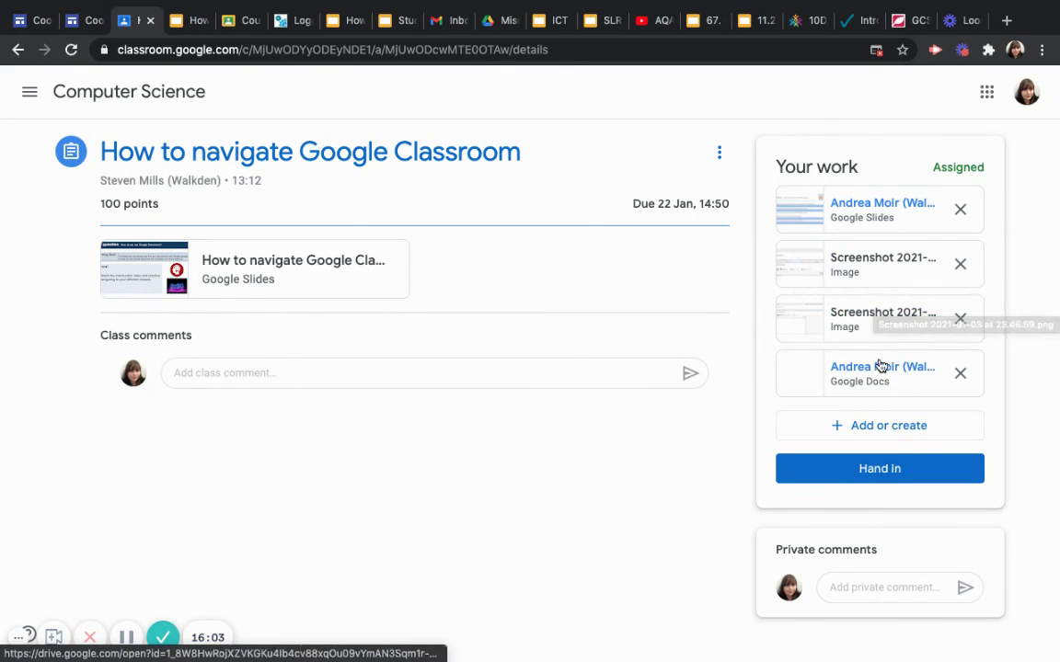
- Hand in the "How to navigate Google Classroom" assignment again with all its attachments
click(874, 470)
click(710, 464)
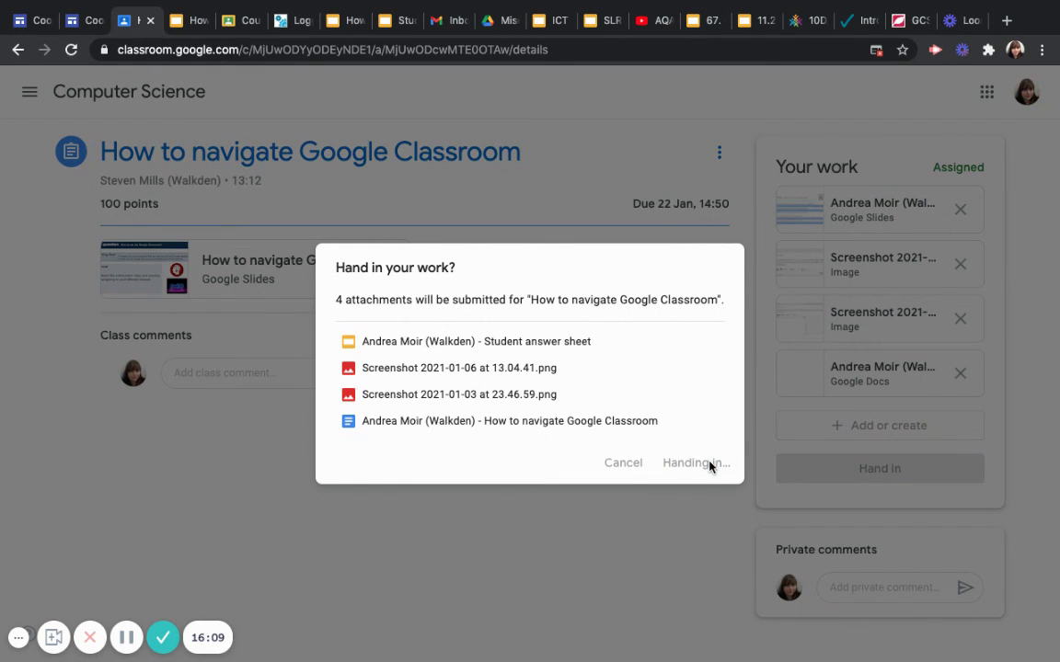